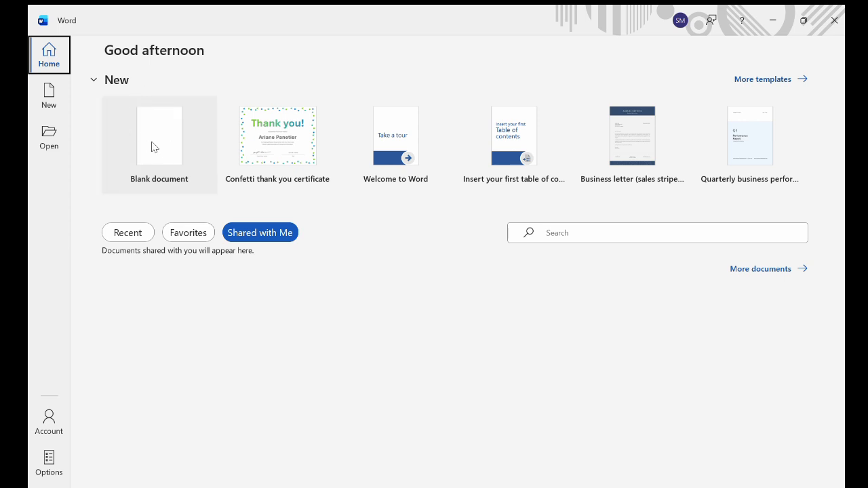
Open a new blank document
{"action": "left_click", "coordinate": [154, 147]}
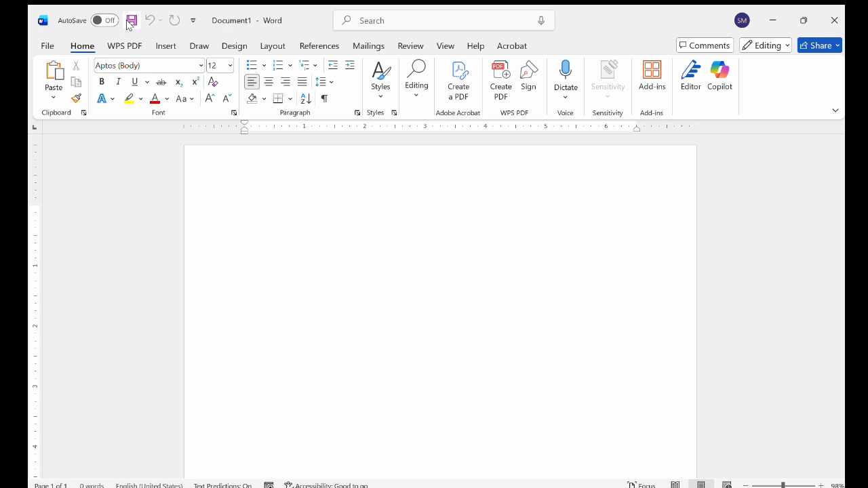
{"action": "key", "text": "ctrl+s"}
{"action": "left_click", "coordinate": [150, 23]}
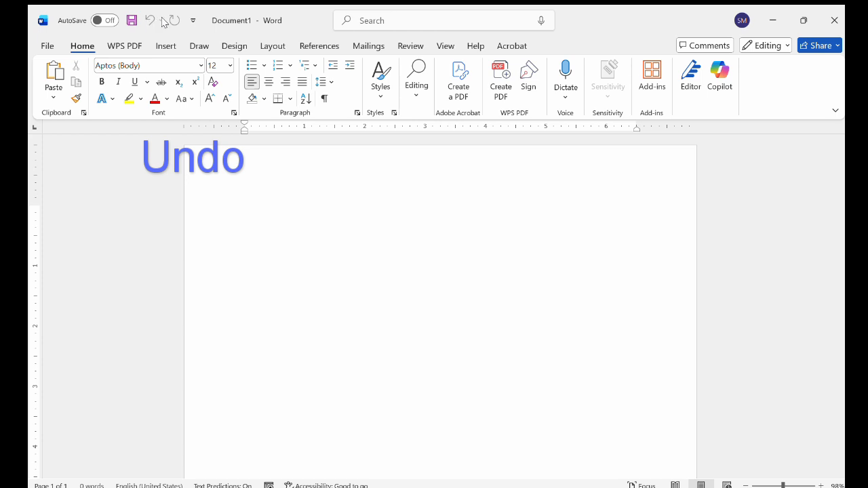
{"action": "left_click", "coordinate": [174, 21]}
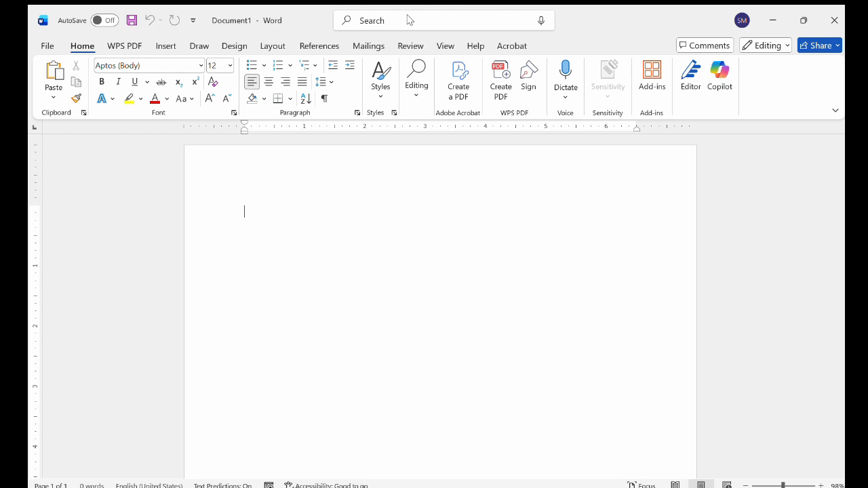
Search for table and insert a table of contents into the document
{"action": "left_click", "coordinate": [466, 25]}
{"action": "type", "text": "table"}
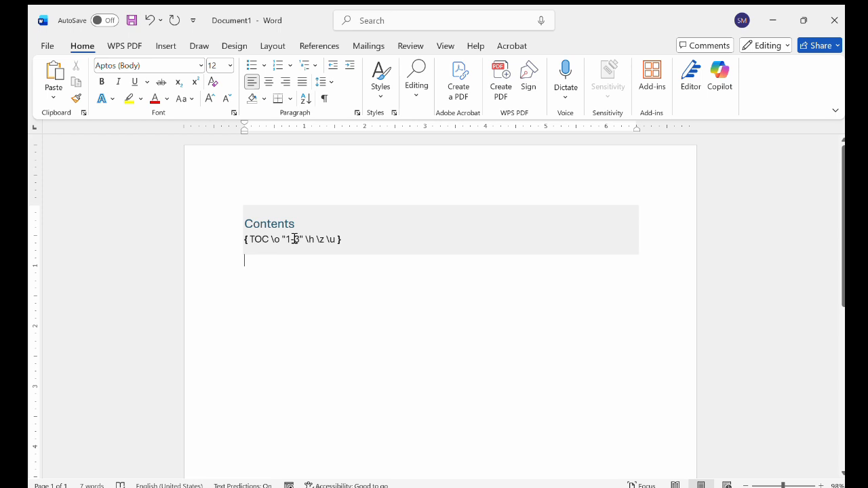
Merge the Contents heading with the field and delete the table of contents field code
{"action": "left_click", "coordinate": [332, 239]}
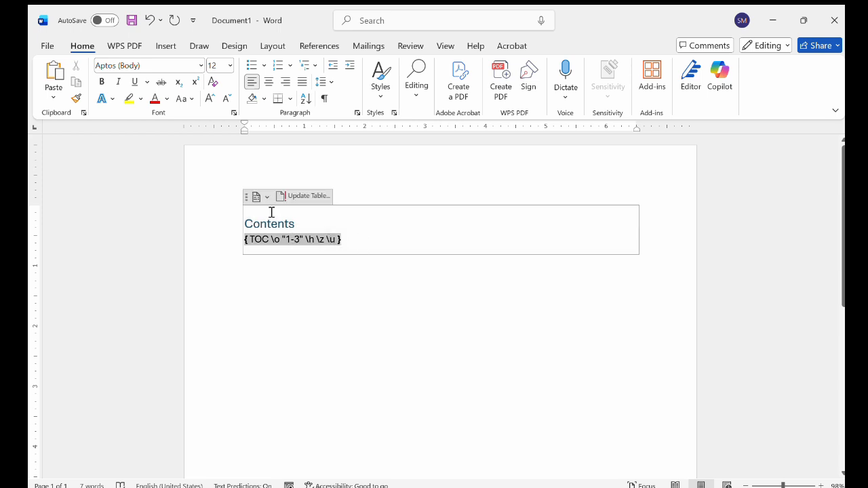
{"action": "key", "text": "Up"}
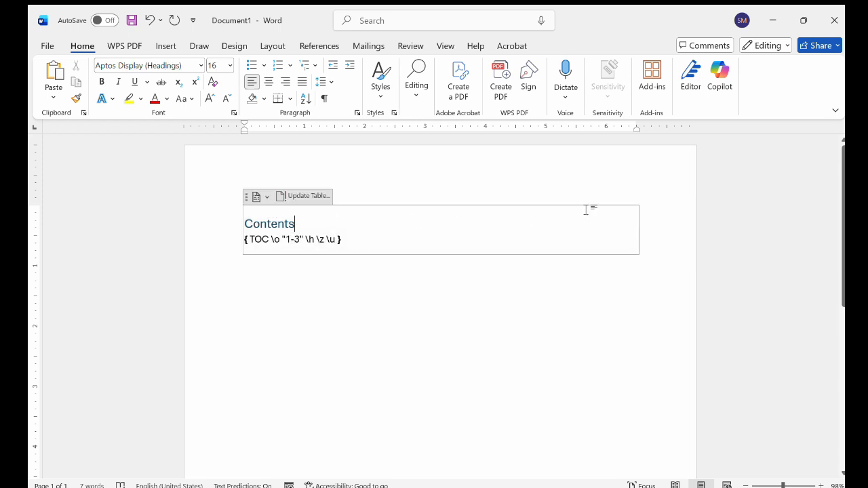
{"action": "key", "text": "Delete"}
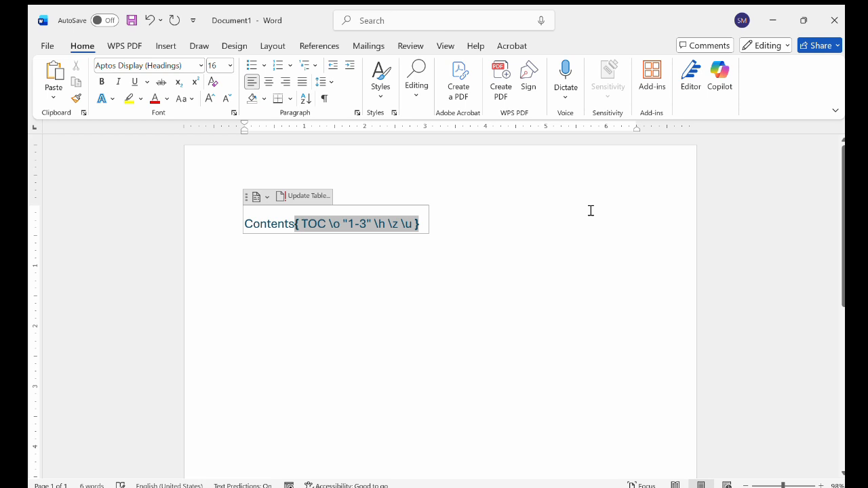
{"action": "left_click", "coordinate": [426, 234]}
{"action": "left_click_drag", "start_coordinate": [431, 234], "coordinate": [296, 215]}
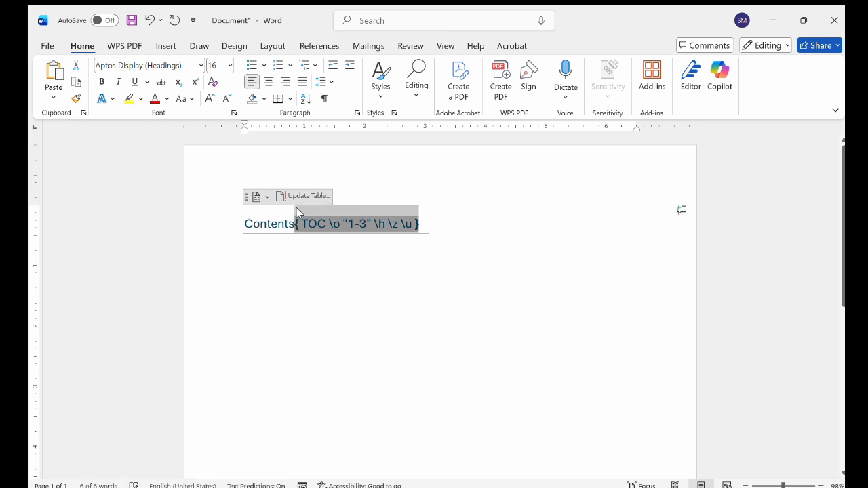
{"action": "key", "text": "Delete"}
Undo the last three edits to the table of contents
{"action": "key", "text": "ctrl+z"}
{"action": "key", "text": "ctrl+z"}
{"action": "key", "text": "ctrl+z"}
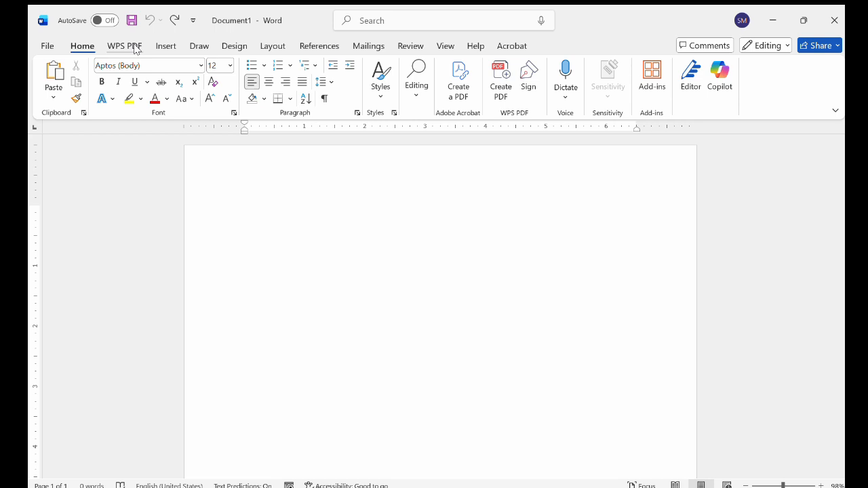
Browse the File backstage view and the Insert, Draw and Home ribbon tabs
{"action": "left_click", "coordinate": [44, 46]}
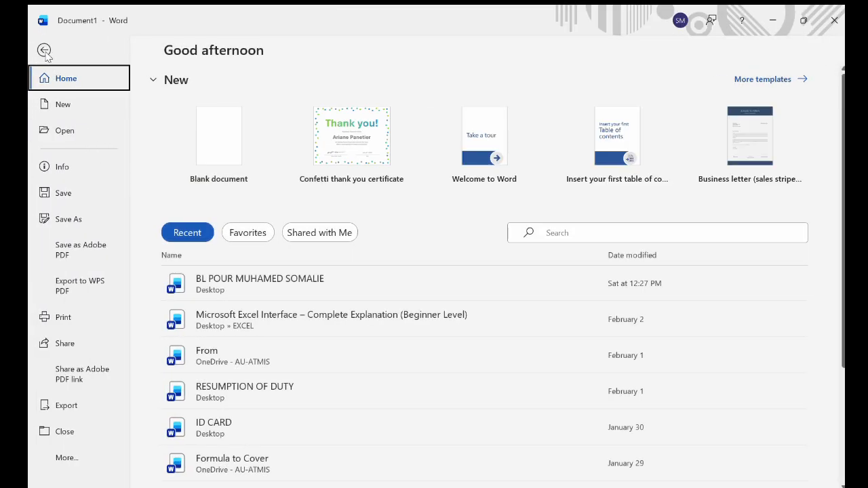
{"action": "left_click", "coordinate": [44, 51]}
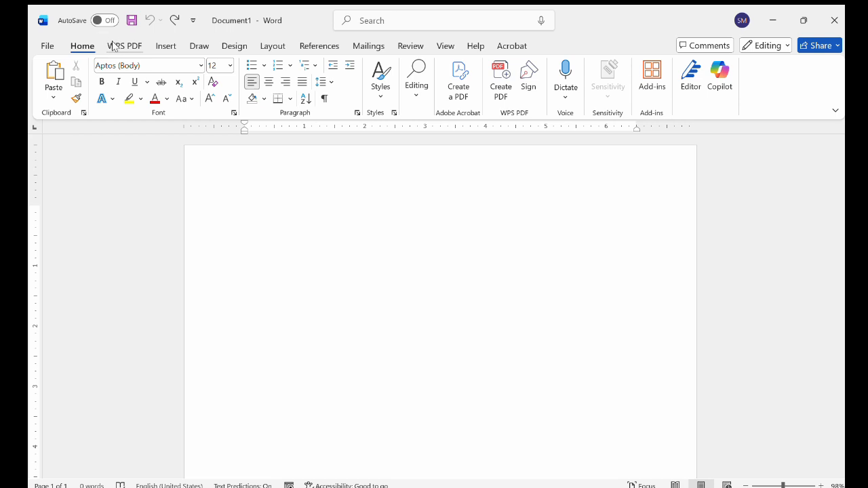
{"action": "left_click", "coordinate": [166, 45]}
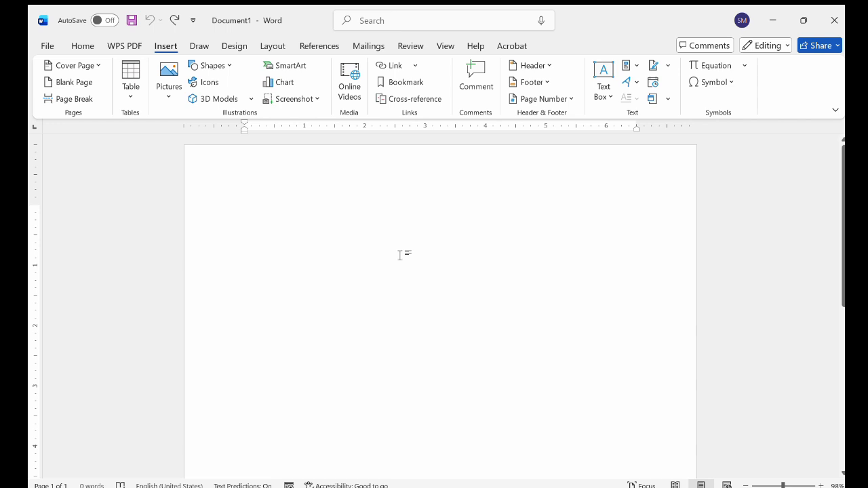
{"action": "left_click", "coordinate": [199, 46]}
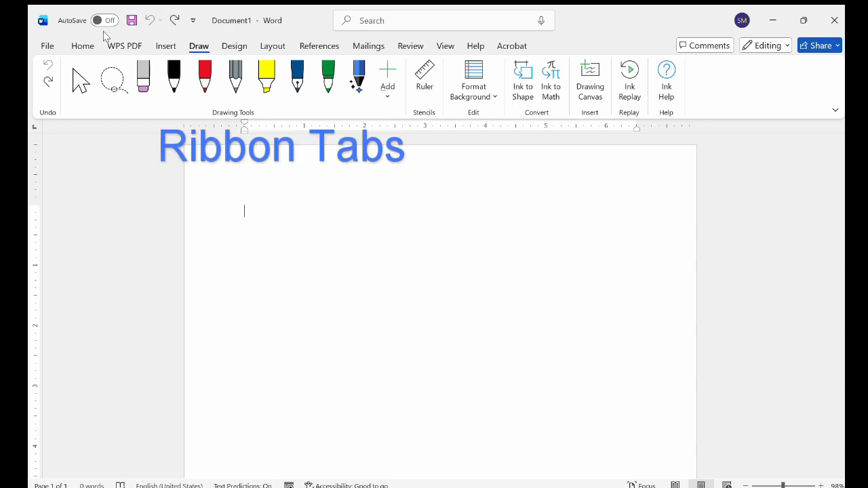
{"action": "left_click", "coordinate": [79, 43]}
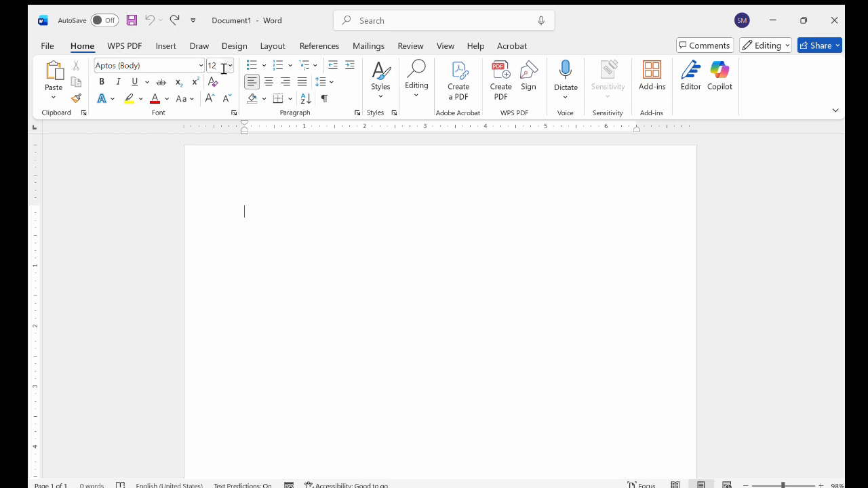
Type ffffffff, select all, and set the text's font size to 24
{"action": "type", "text": "ffffffff"}
{"action": "key", "text": "ctrl+a"}
{"action": "left_click", "coordinate": [230, 65]}
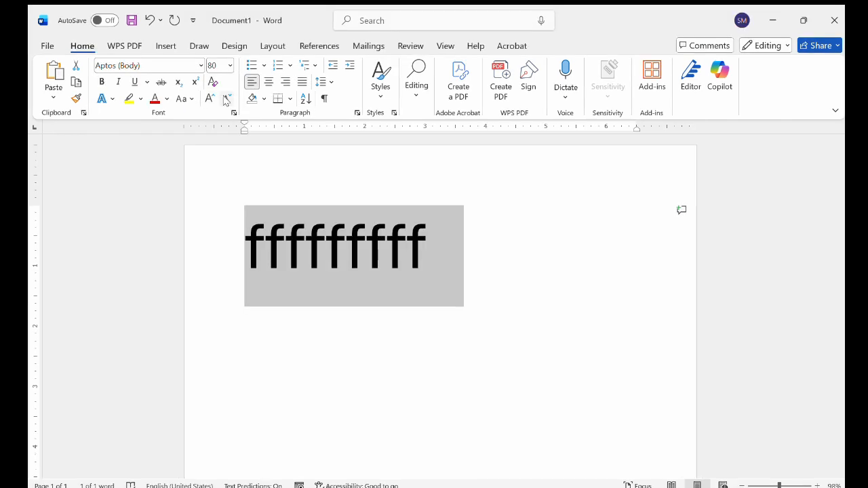
{"action": "left_click", "coordinate": [226, 99]}
{"action": "left_click", "coordinate": [226, 99]}
{"action": "left_click", "coordinate": [225, 99]}
{"action": "left_click", "coordinate": [225, 99]}
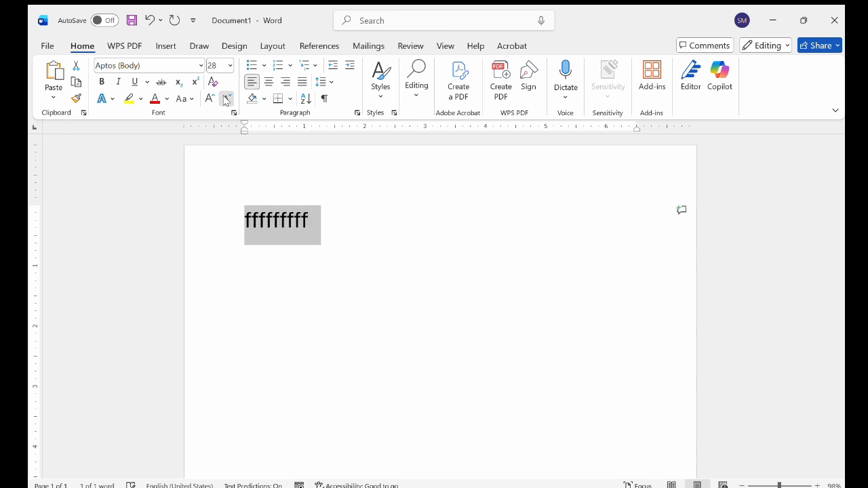
{"action": "left_click", "coordinate": [226, 99]}
{"action": "left_click", "coordinate": [226, 99]}
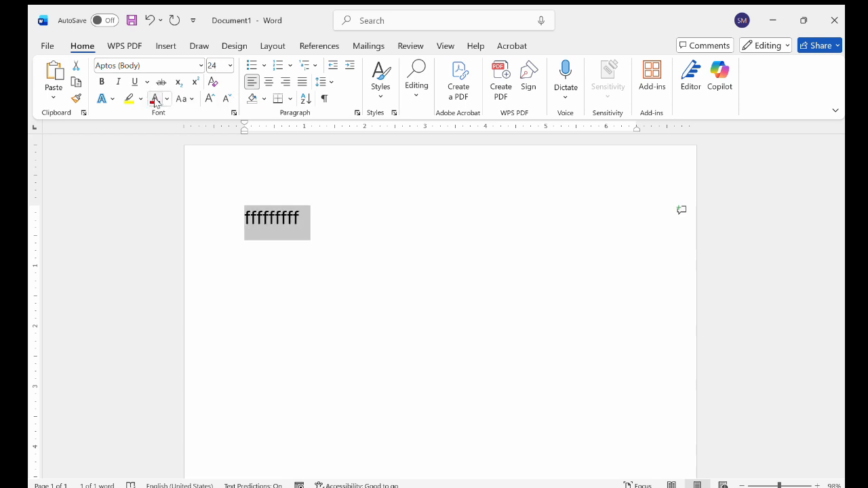
Select the word ffffffff and change its font colour to red
{"action": "left_click", "coordinate": [305, 254]}
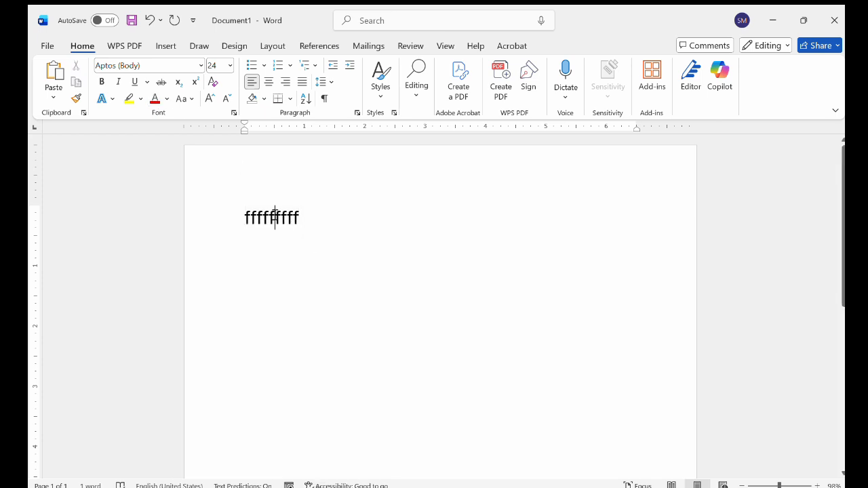
{"action": "double_click", "coordinate": [275, 217]}
{"action": "left_click", "coordinate": [153, 100]}
{"action": "left_click", "coordinate": [294, 230]}
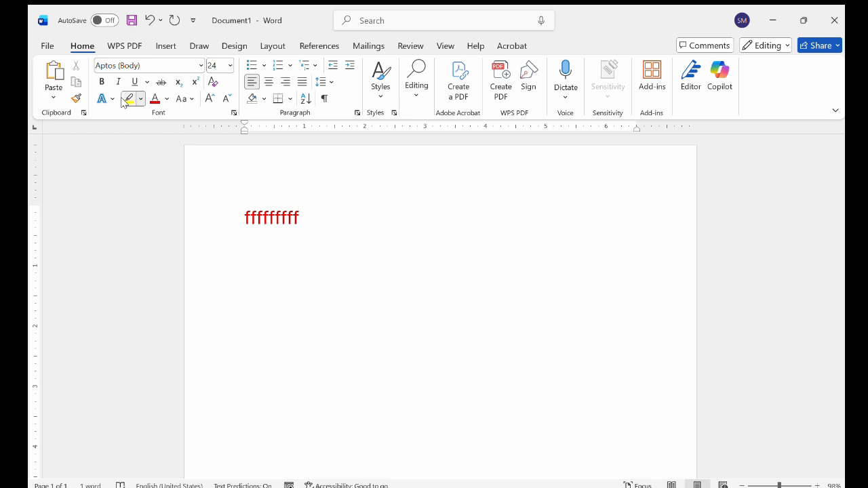
Select and clear the red text from the page
{"action": "triple_click", "coordinate": [290, 216]}
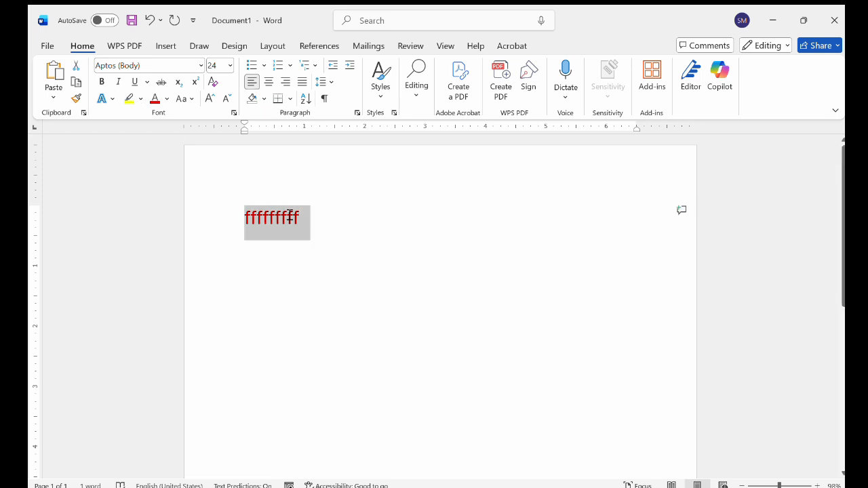
{"action": "left_click", "coordinate": [129, 95]}
{"action": "left_click", "coordinate": [354, 223]}
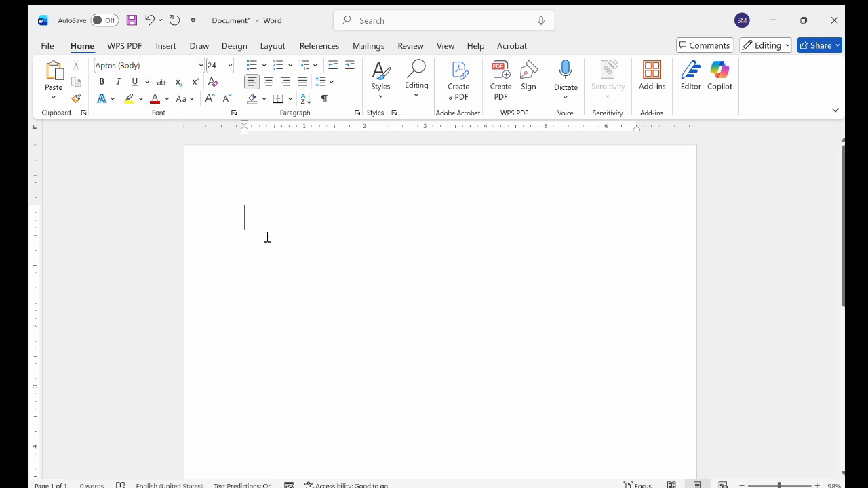
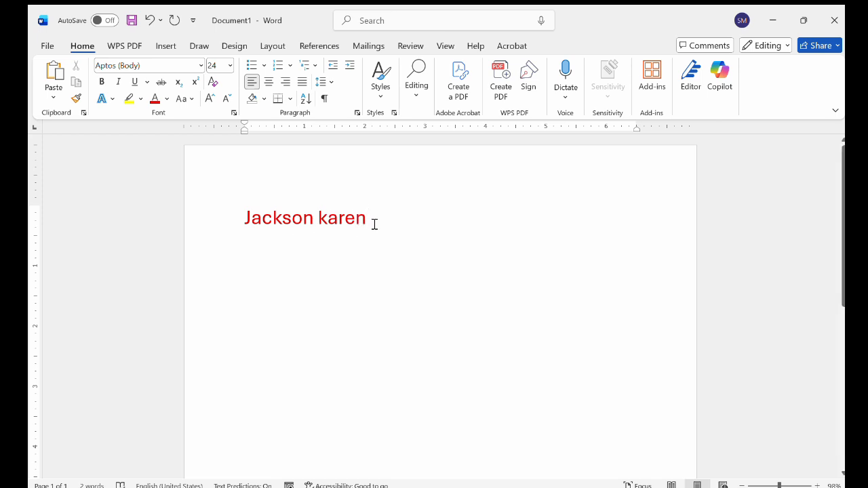
Select the name and increase its font size to 48
{"action": "left_click_drag", "start_coordinate": [375, 224], "coordinate": [243, 214]}
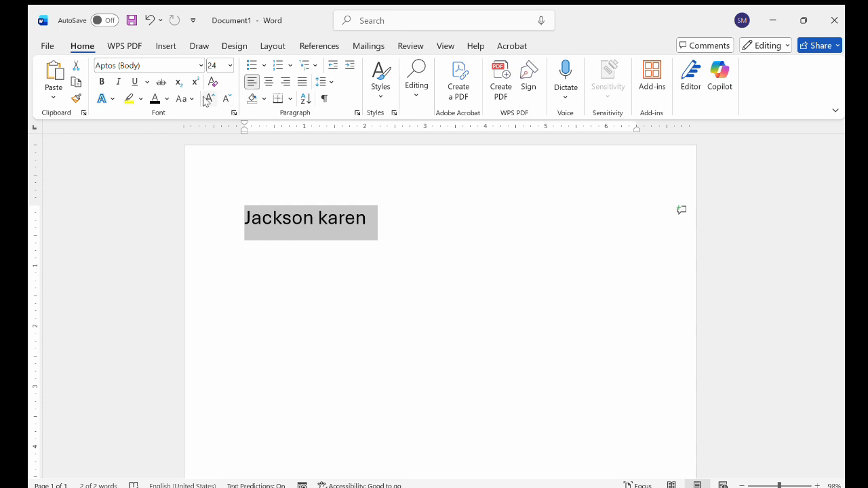
{"action": "left_click", "coordinate": [226, 99]}
{"action": "left_click", "coordinate": [226, 99]}
{"action": "left_click", "coordinate": [208, 99]}
{"action": "left_click", "coordinate": [208, 99]}
{"action": "left_click", "coordinate": [208, 99]}
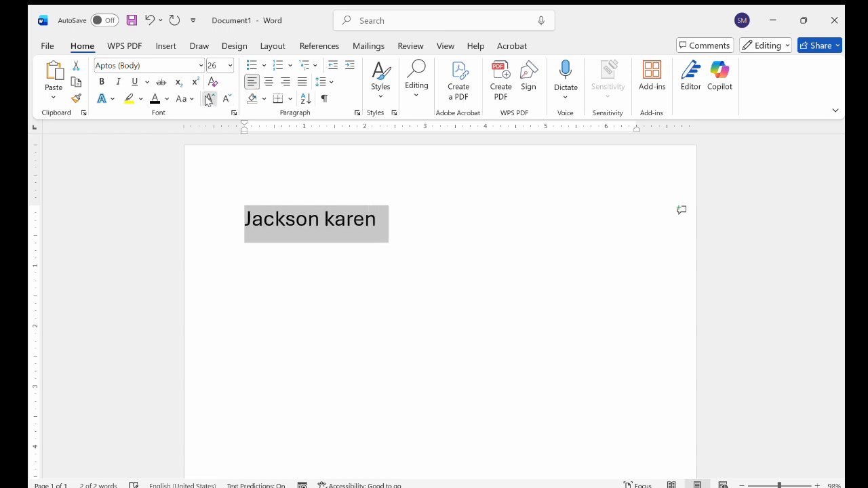
{"action": "left_click", "coordinate": [208, 99]}
{"action": "left_click", "coordinate": [208, 99]}
{"action": "left_click", "coordinate": [208, 99]}
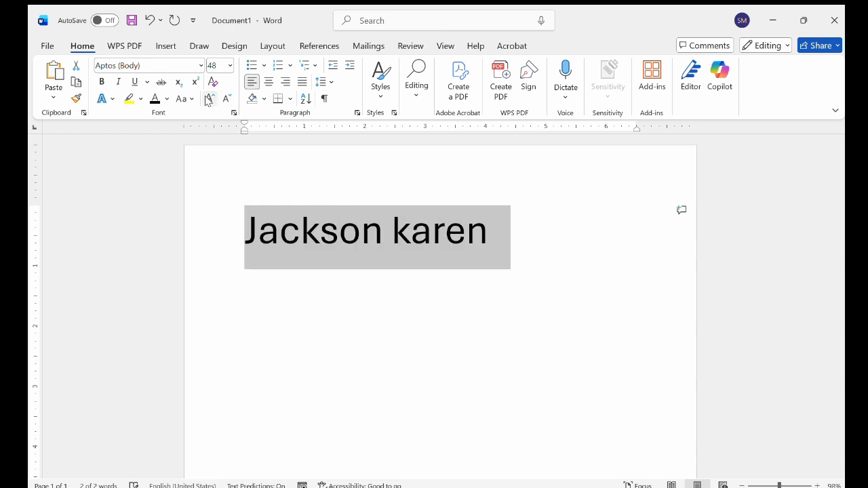
Apply and remove underline, bold and italic on the selected name
{"action": "left_click", "coordinate": [132, 82]}
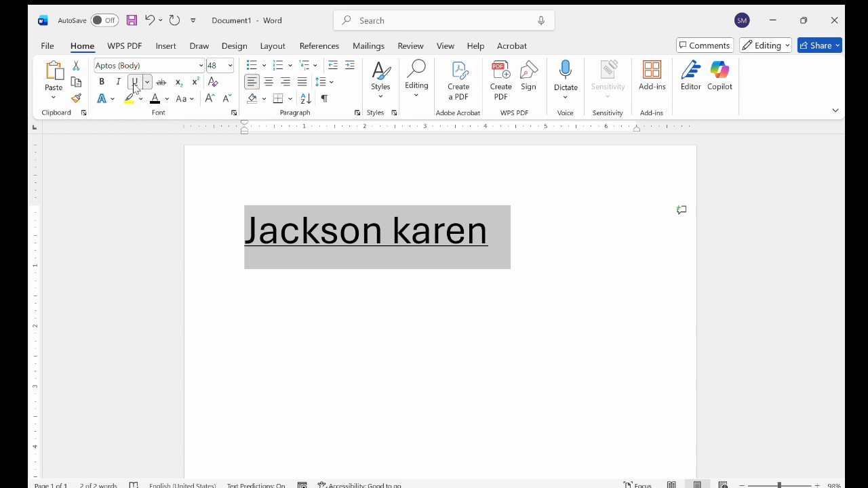
{"action": "left_click", "coordinate": [134, 82]}
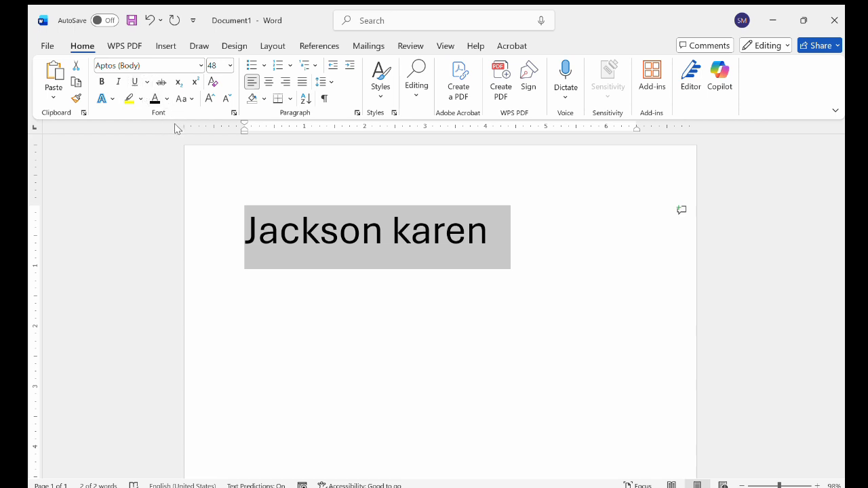
{"action": "left_click", "coordinate": [101, 82]}
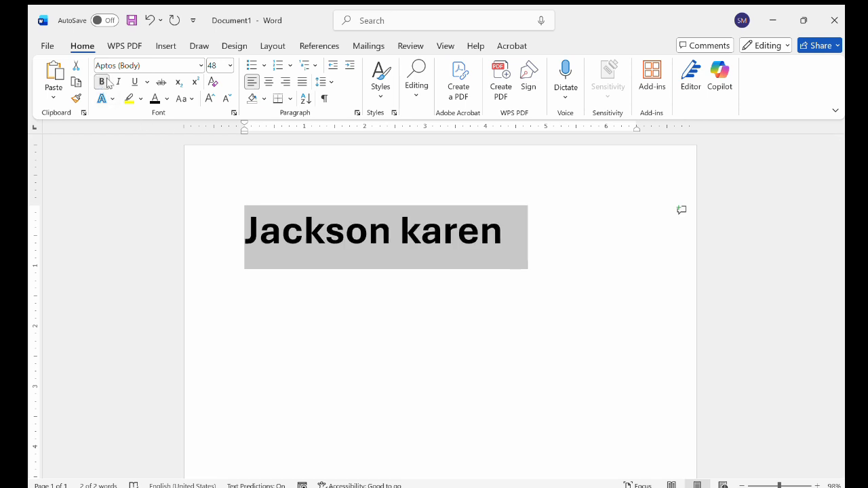
{"action": "left_click", "coordinate": [116, 82]}
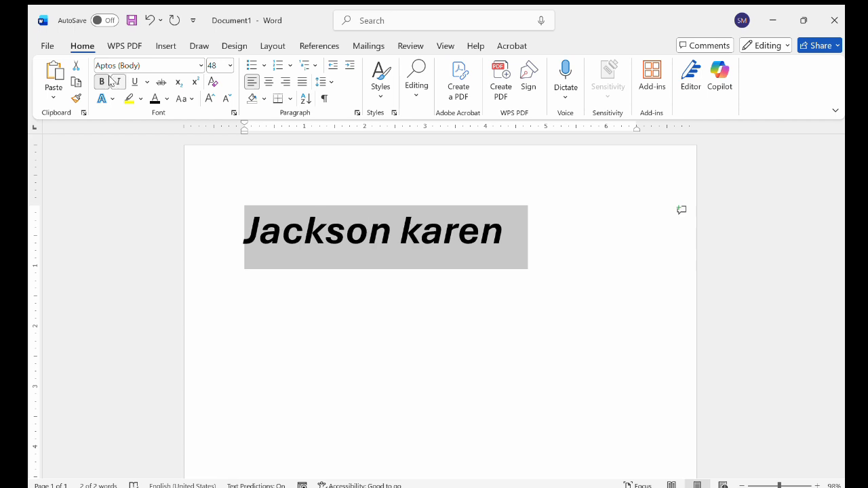
{"action": "left_click", "coordinate": [101, 83]}
{"action": "left_click", "coordinate": [116, 81]}
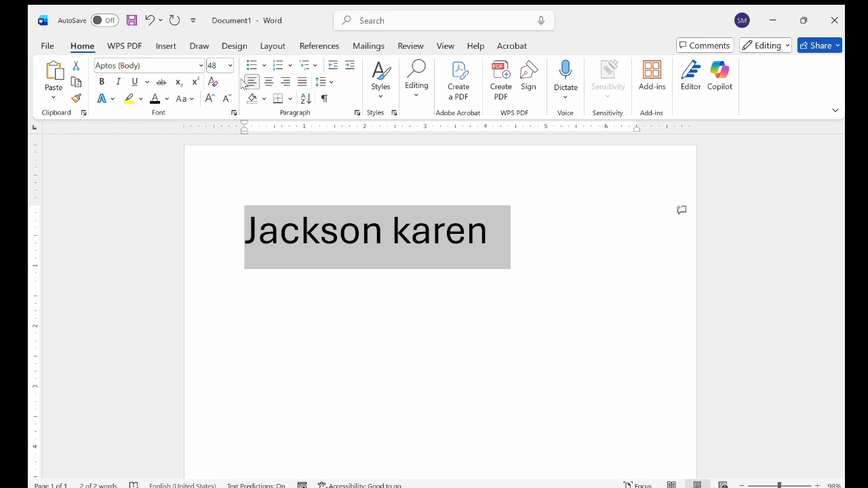
Cycle the name's alignment through right, left and center, then justify it
{"action": "left_click", "coordinate": [285, 81]}
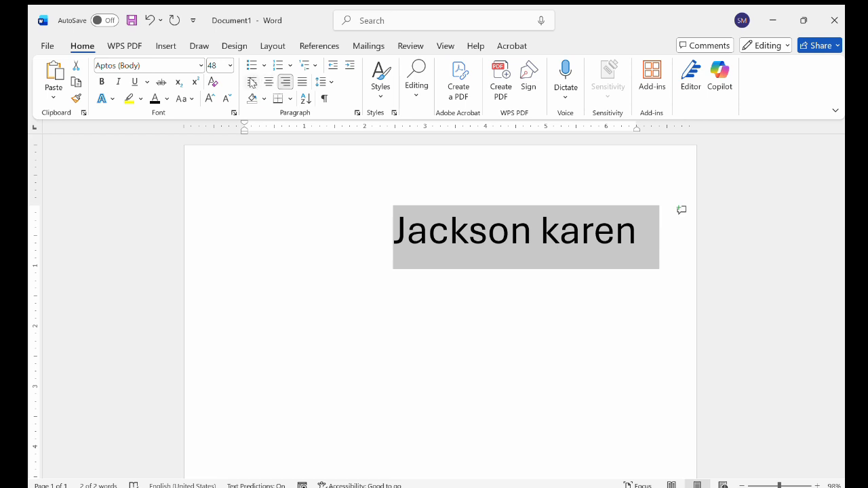
{"action": "left_click", "coordinate": [252, 82]}
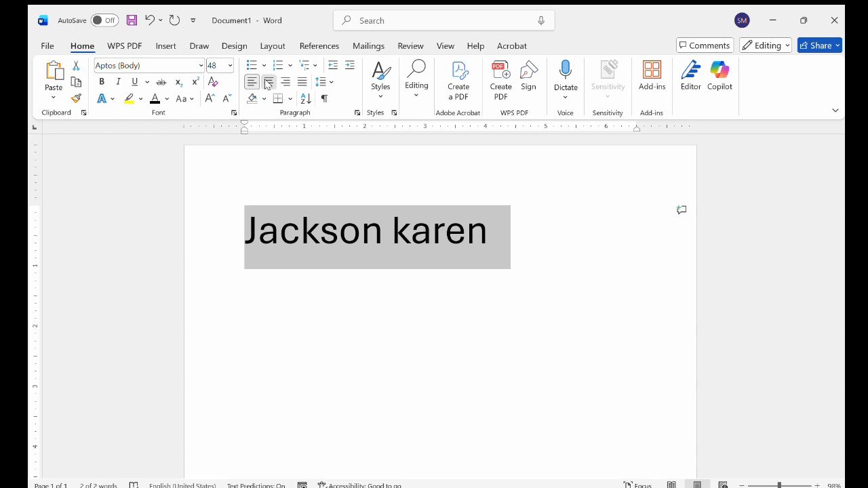
{"action": "left_click", "coordinate": [268, 82]}
{"action": "left_click", "coordinate": [303, 81]}
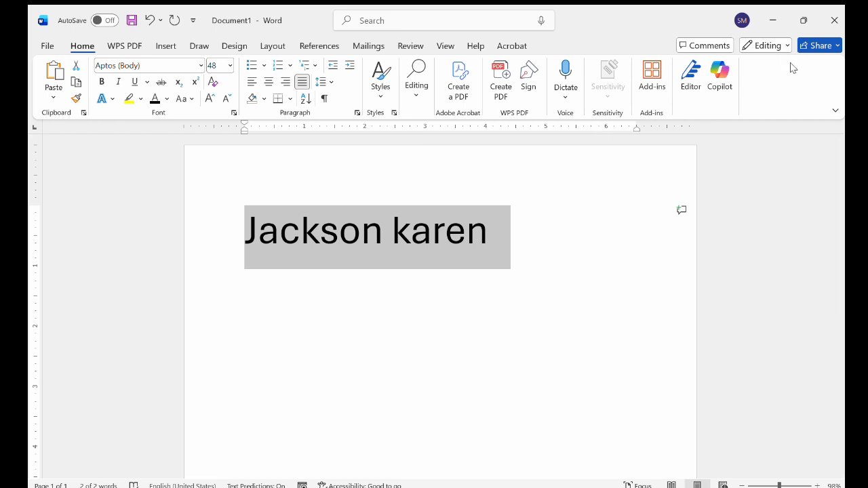
Undo the recent edits to the document
{"action": "key", "text": "ctrl+z"}
{"action": "key", "text": "ctrl+z"}
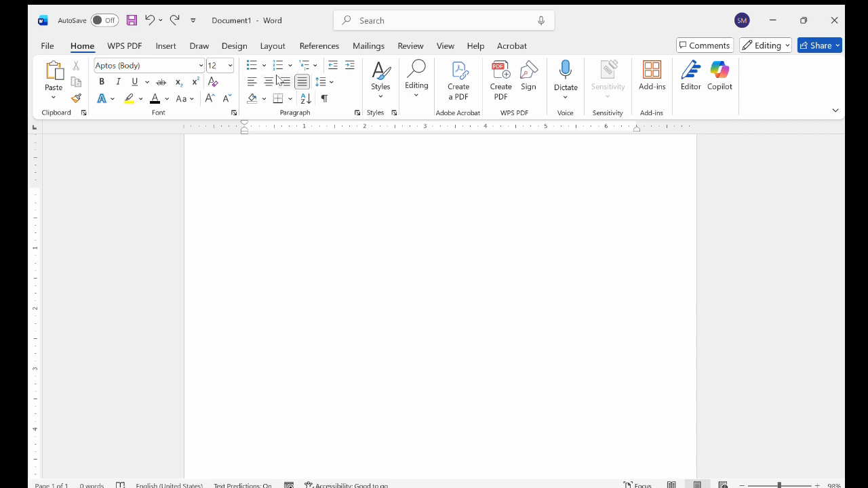
Paste the three paragraphs of sample text about trending technology into the blank document with justified alignment
{"action": "left_click", "coordinate": [300, 82]}
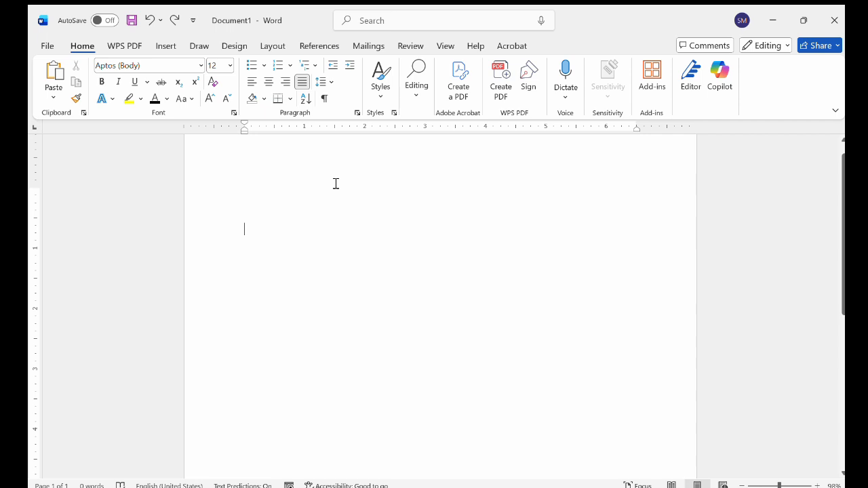
{"action": "type", "text": "Trending technology refers to modern digital tools and innovations that are changing the way we live, work, and communicate today. These technologies are becoming popular because they solve problems faster, improve efficiency, and make life more convenient. Examples of trending technologies include Artificial Intelligence (AI), cloud computing, mobile applications, and smart devices. Understanding these technologies is important because they are now used in schools, businesses, hospitals, and everyday life.  One of the most influential trending technologies is Artificial Intelligence, which allows machines to think, learn, and make decisions like humans. AI is used in smartphones, online customer support, facial recognition, and even in cars. Another important technology is cloud computing, which allows people to store data online instead of using physical storage devices. This makes it easy to access files from anywhere and improves collaboration between users.  Learning about trending technology helps individuals prepare for future careers and adapt to a fast-changing digital world. Many jobs today require basic knowledge of technology, and new careers are being created because of these innovations. By understanding trending technologies, students and professionals can improve their skills, stay competitive, and use technology responsibly to create positive change in society."}
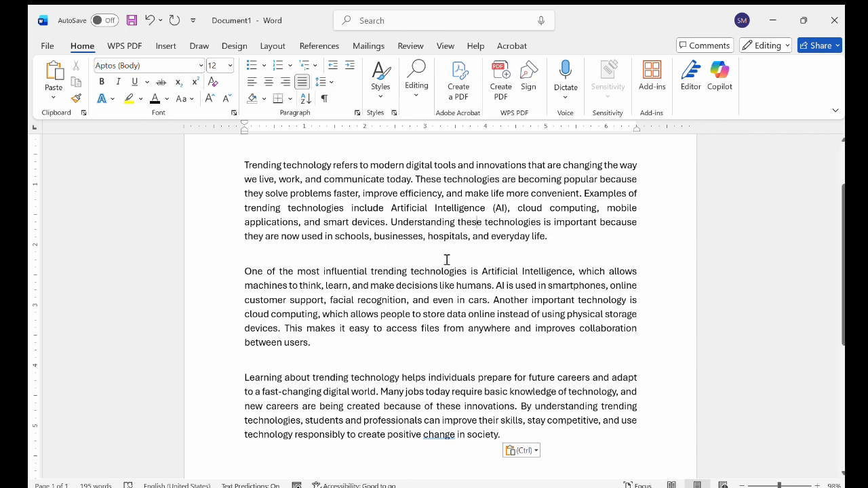
Select all the text and cycle its alignment through left, center and right before returning to justify
{"action": "key", "text": "ctrl+a"}
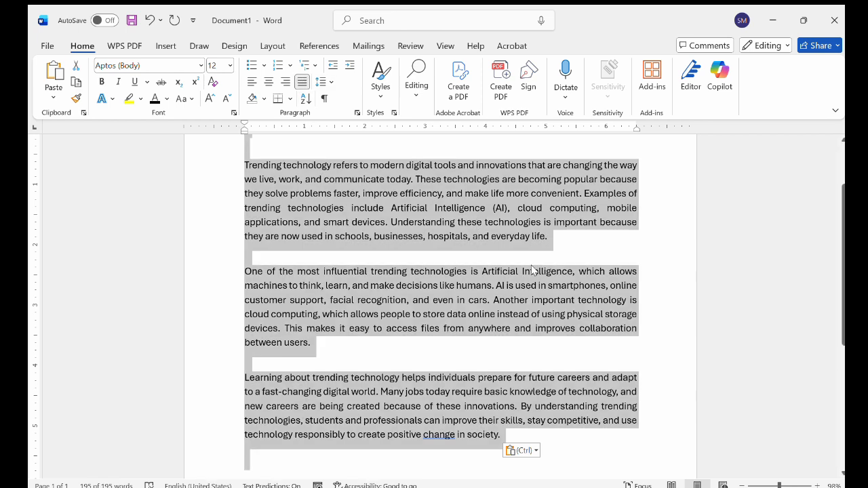
{"action": "left_click", "coordinate": [252, 83]}
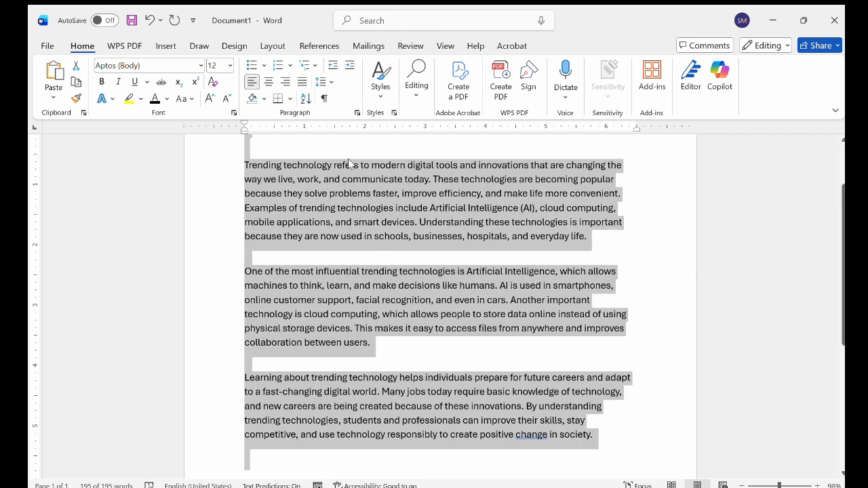
{"action": "left_click", "coordinate": [269, 81]}
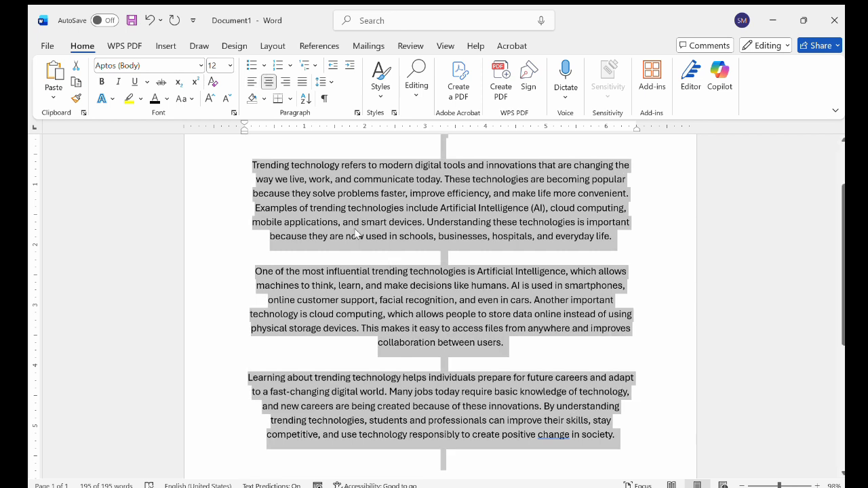
{"action": "left_click", "coordinate": [285, 80]}
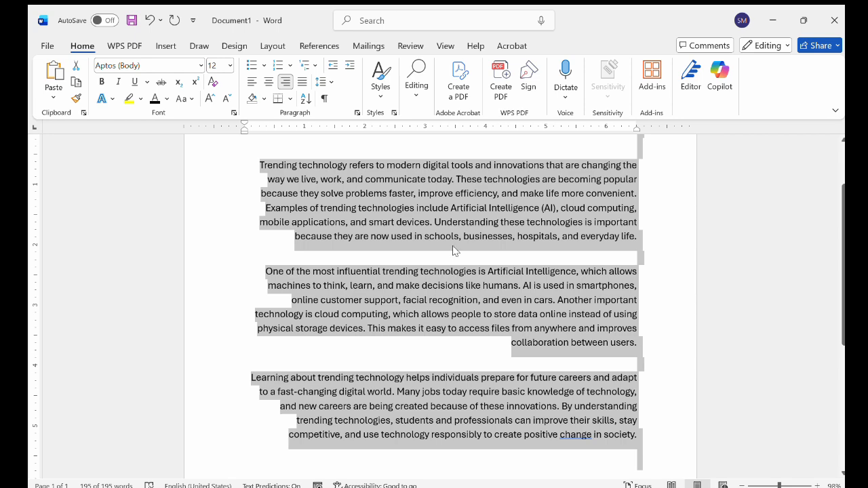
{"action": "left_click", "coordinate": [303, 82]}
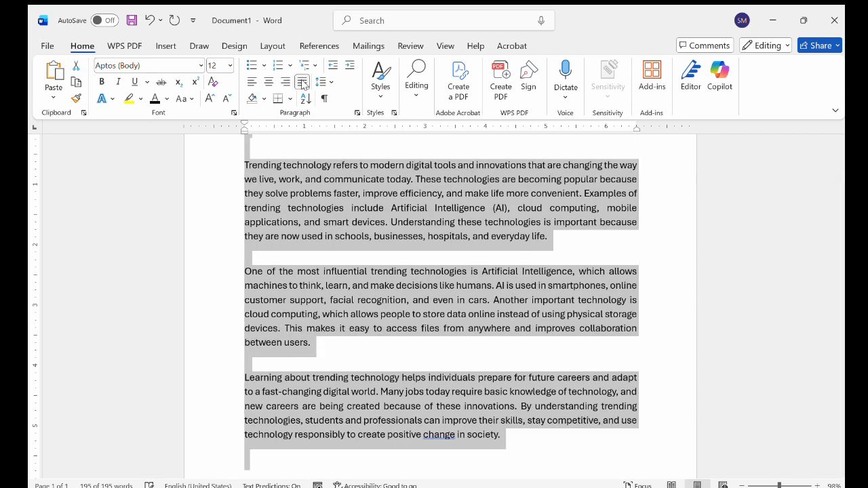
Number the three paragraphs by typing 1., 2. and 3. at the start of each
{"action": "left_click", "coordinate": [378, 211]}
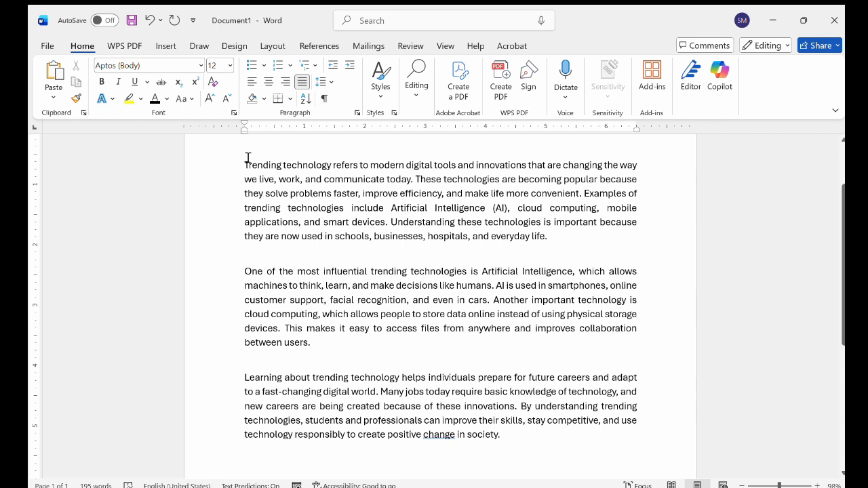
{"action": "left_click", "coordinate": [246, 165]}
{"action": "type", "text": "1."}
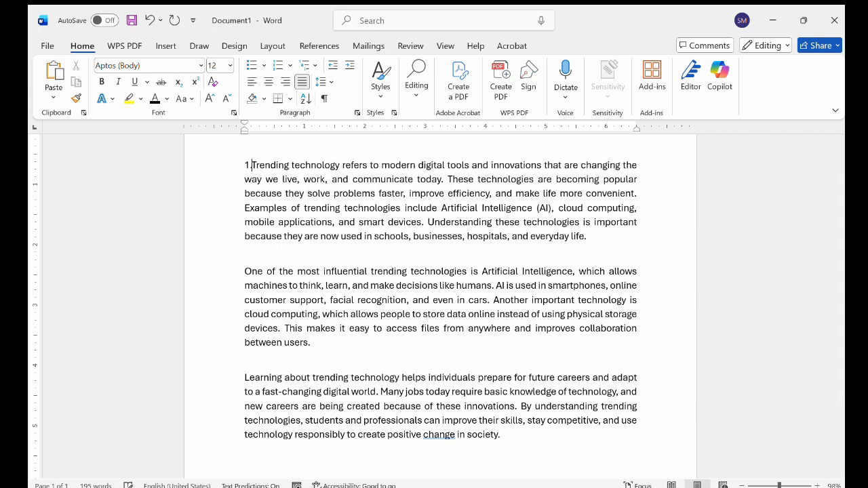
{"action": "left_click", "coordinate": [244, 285]}
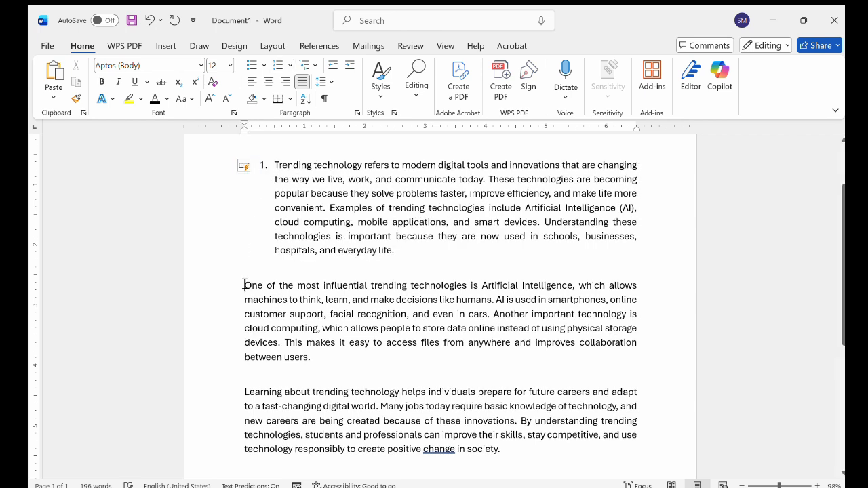
{"action": "type", "text": "2."}
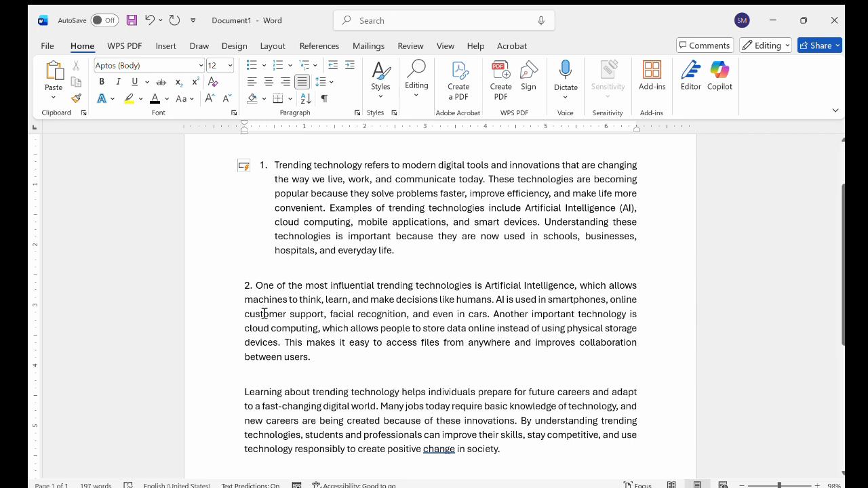
{"action": "left_click", "coordinate": [245, 394]}
{"action": "type", "text": "3."}
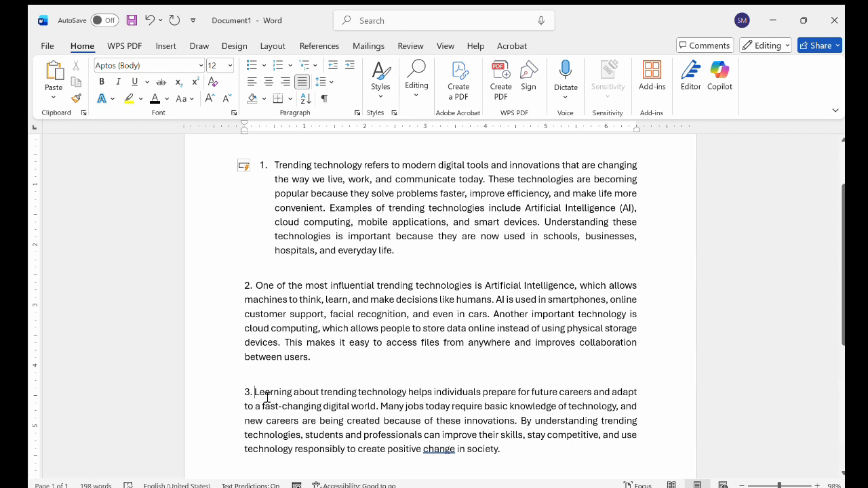
Undo the typed numbering and remove the remaining list number from the first paragraph
{"action": "key", "text": "ctrl+z"}
{"action": "key", "text": "ctrl+z"}
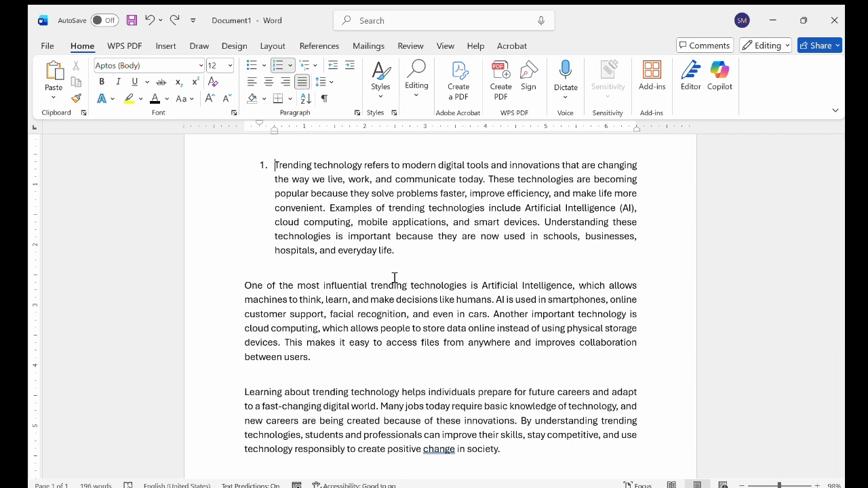
{"action": "key", "text": "BackSpace"}
{"action": "key", "text": "BackSpace"}
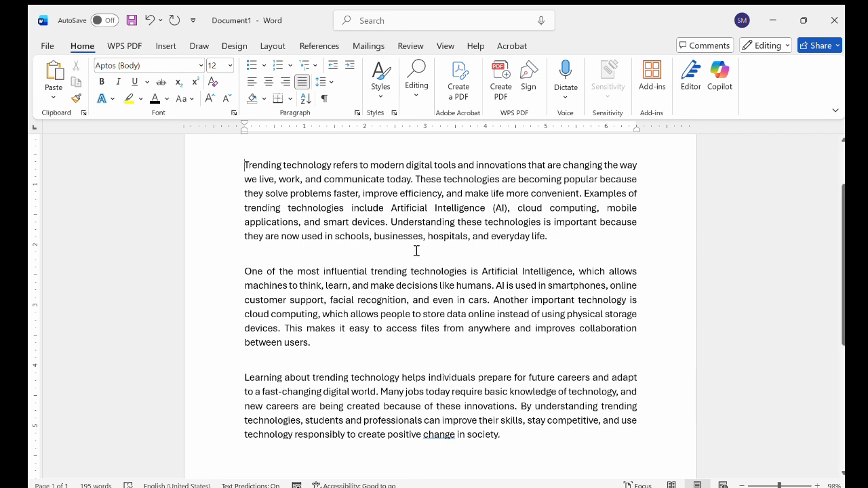
Apply numbered-list formatting to all the text and delete the empty first list item
{"action": "key", "text": "ctrl+a"}
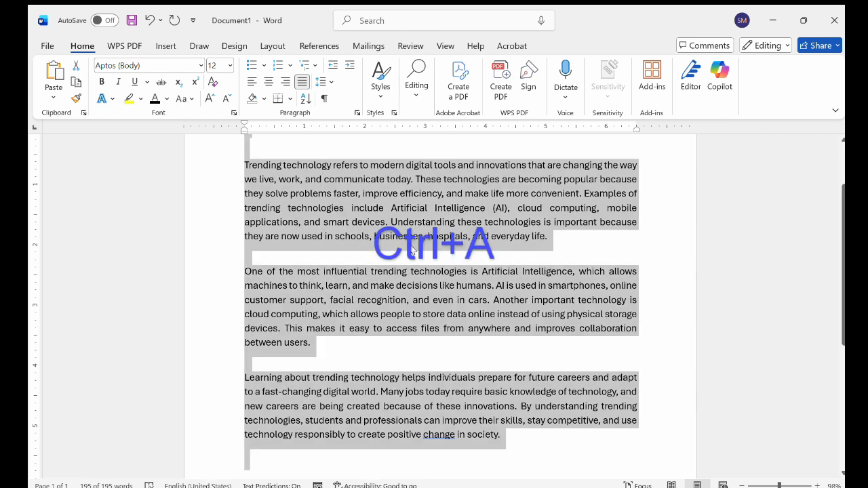
{"action": "left_click", "coordinate": [289, 67]}
{"action": "scroll", "coordinate": [310, 210], "scroll_direction": "up", "scroll_amount": 2}
{"action": "left_click", "coordinate": [288, 223]}
{"action": "key", "text": "BackSpace"}
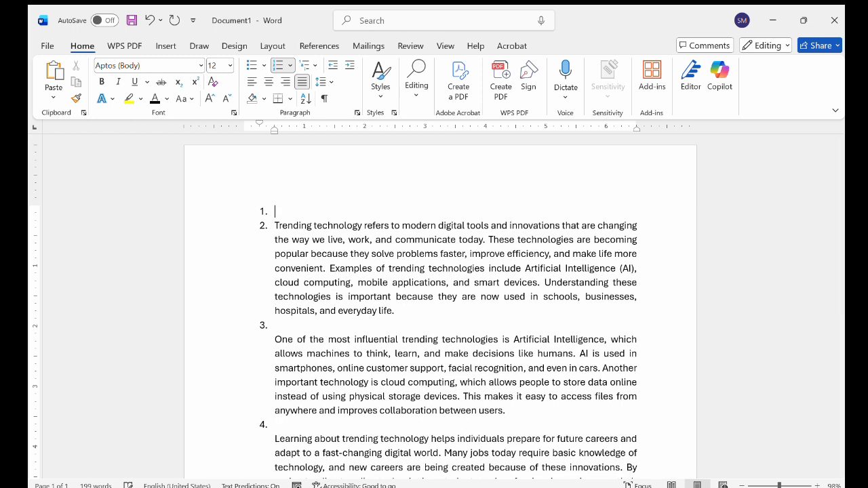
{"action": "key", "text": "BackSpace"}
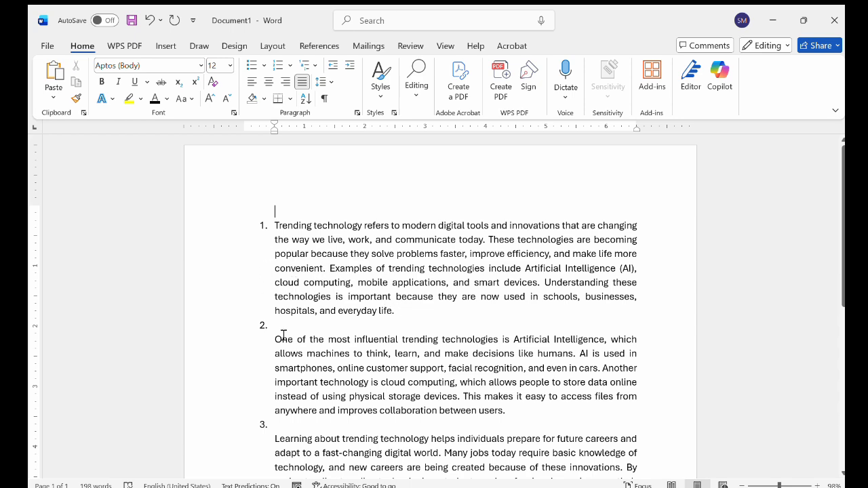
Move the list's hanging indent marker back to the left margin so the numbered paragraphs wrap to the margin
{"action": "scroll", "coordinate": [283, 337], "scroll_direction": "down", "scroll_amount": 1}
{"action": "scroll", "coordinate": [285, 335], "scroll_direction": "up", "scroll_amount": 1}
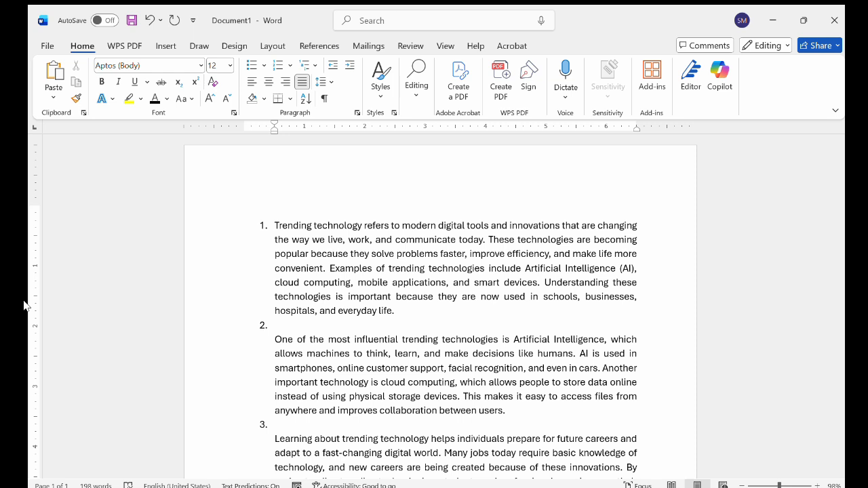
{"action": "left_click", "coordinate": [278, 229]}
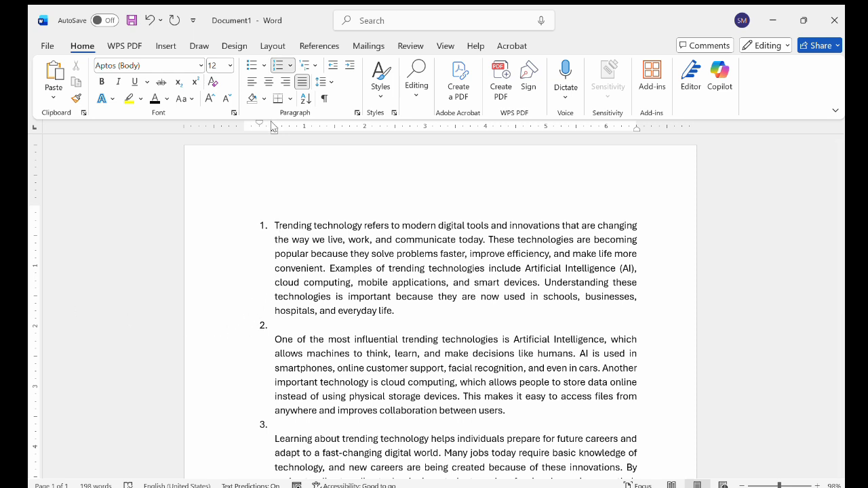
{"action": "left_click_drag", "start_coordinate": [273, 128], "coordinate": [244, 129]}
Move the right indent marker outward to about 6.75 inches, widening the numbered paragraphs
{"action": "scroll", "coordinate": [366, 304], "scroll_direction": "down", "scroll_amount": 2}
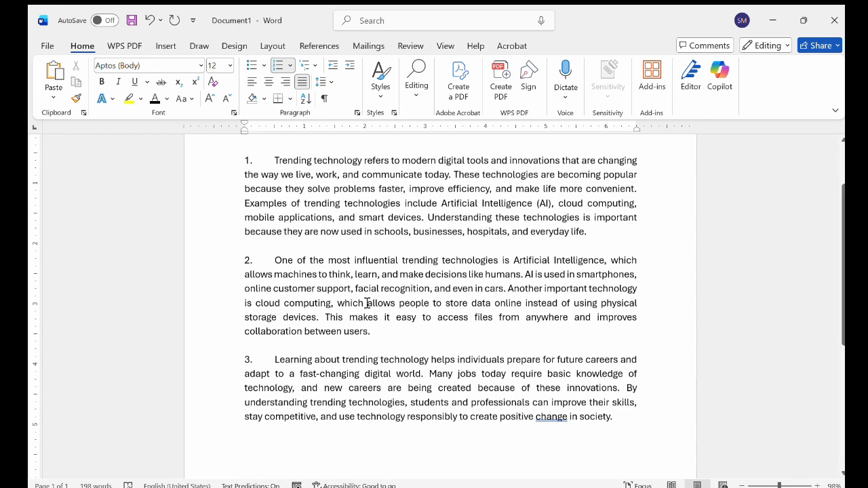
{"action": "scroll", "coordinate": [367, 303], "scroll_direction": "up", "scroll_amount": 1}
{"action": "scroll", "coordinate": [367, 304], "scroll_direction": "up", "scroll_amount": 1}
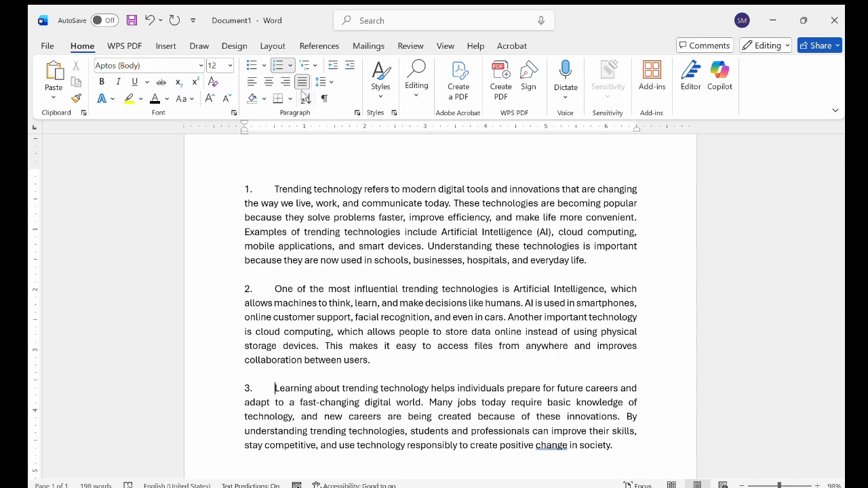
{"action": "scroll", "coordinate": [307, 277], "scroll_direction": "down", "scroll_amount": 1}
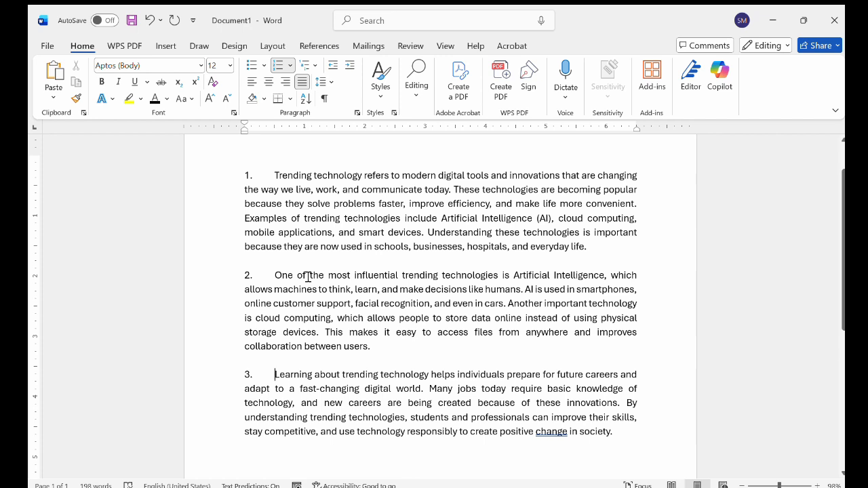
{"action": "left_click", "coordinate": [275, 375]}
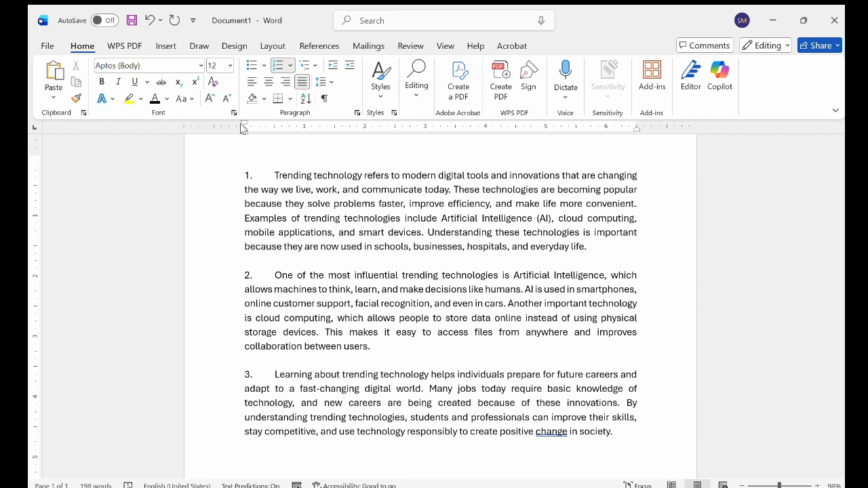
{"action": "left_click", "coordinate": [266, 158]}
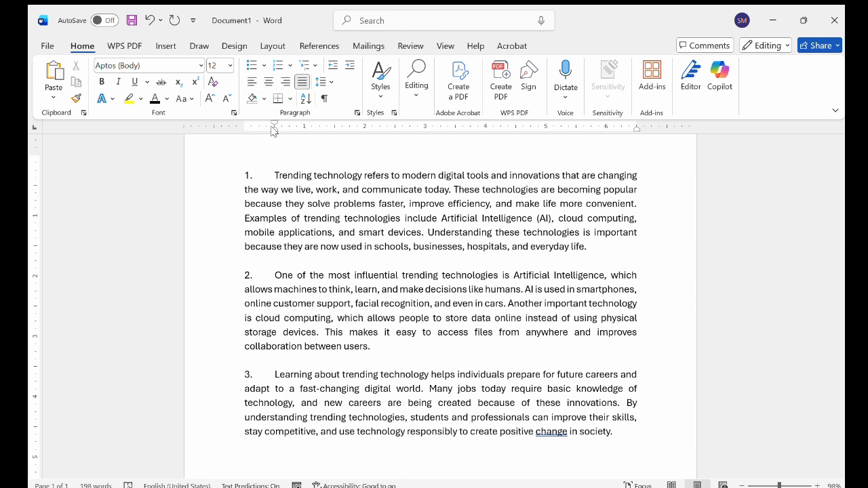
{"action": "left_click", "coordinate": [277, 175]}
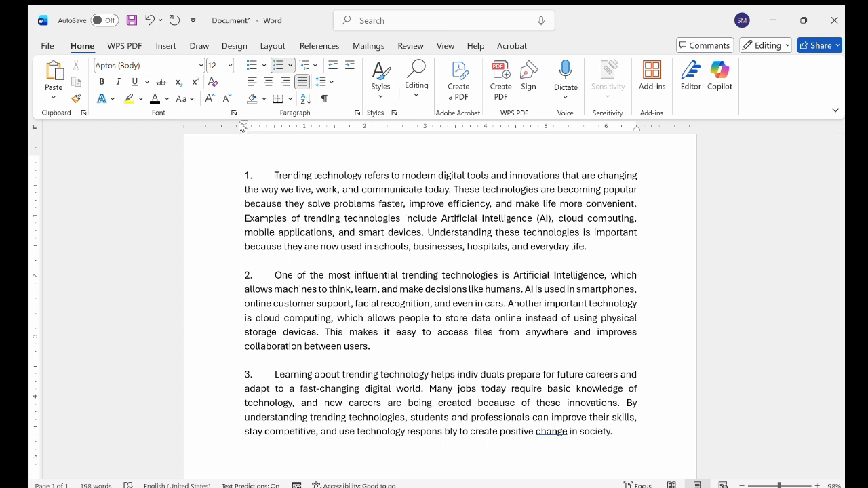
{"action": "mouse_move", "coordinate": [239, 128]}
{"action": "left_mouse_down"}
{"action": "mouse_move", "coordinate": [203, 136]}
{"action": "mouse_move", "coordinate": [244, 136]}
{"action": "left_mouse_up"}
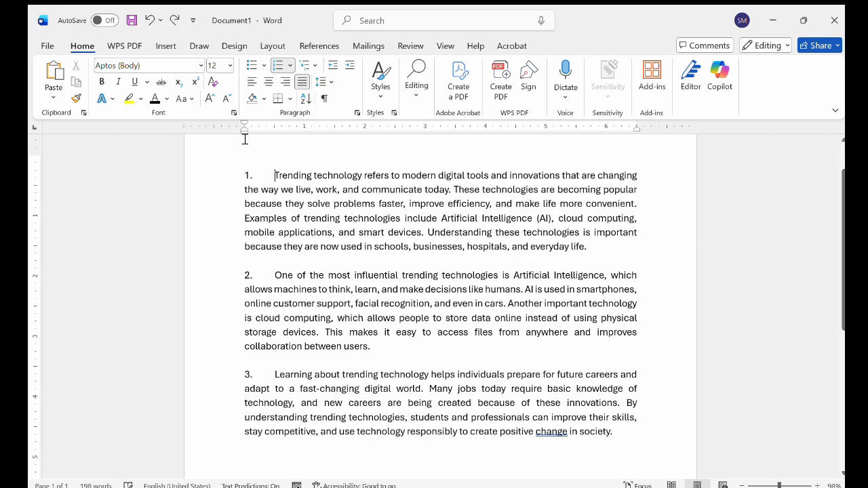
{"action": "left_click_drag", "start_coordinate": [636, 126], "coordinate": [676, 125]}
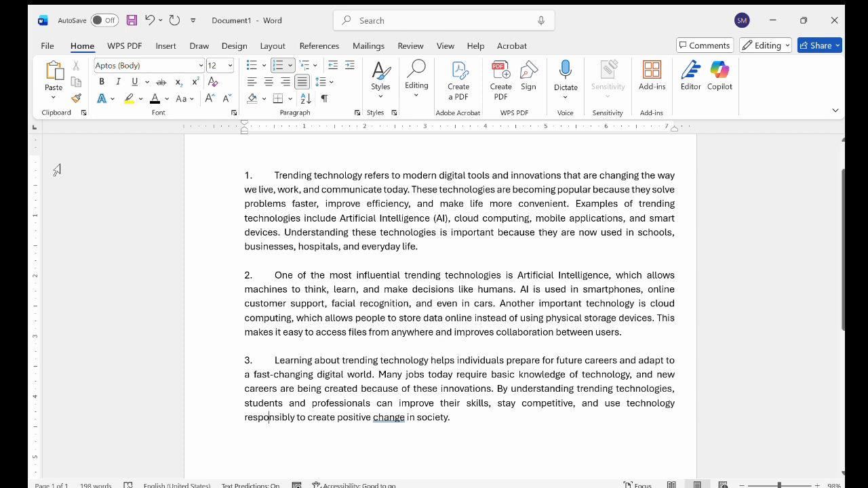
Lower the page's top margin slightly by dragging its edge on the vertical ruler
{"action": "scroll", "coordinate": [36, 151], "scroll_direction": "down", "scroll_amount": 1}
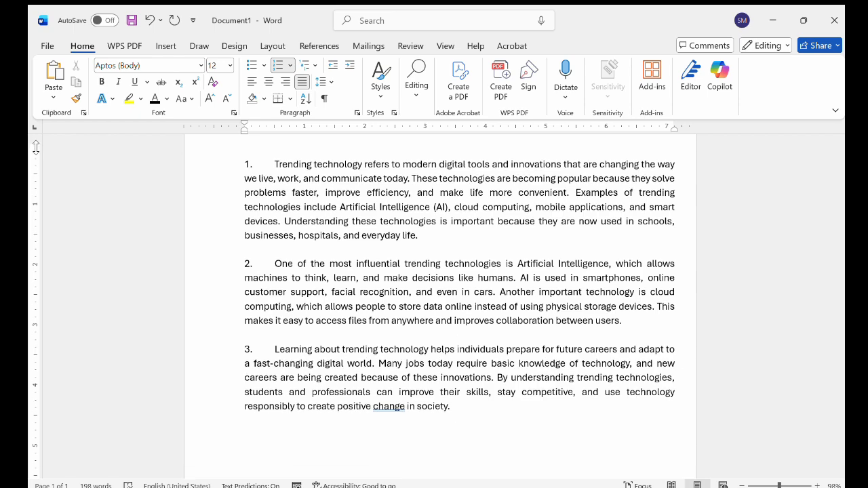
{"action": "mouse_move", "coordinate": [37, 141]}
{"action": "left_mouse_down"}
{"action": "mouse_move", "coordinate": [41, 206]}
{"action": "mouse_move", "coordinate": [39, 155]}
{"action": "left_mouse_up"}
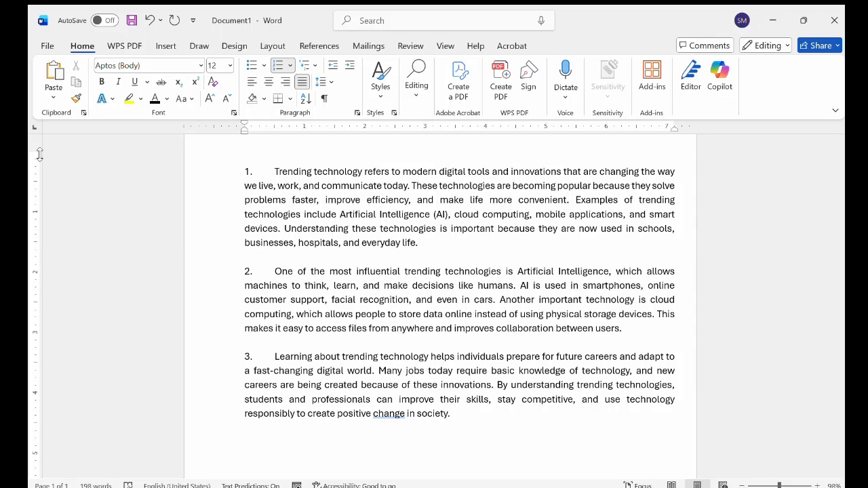
{"action": "scroll", "coordinate": [389, 316], "scroll_direction": "down", "scroll_amount": 4}
{"action": "scroll", "coordinate": [391, 316], "scroll_direction": "down", "scroll_amount": 4}
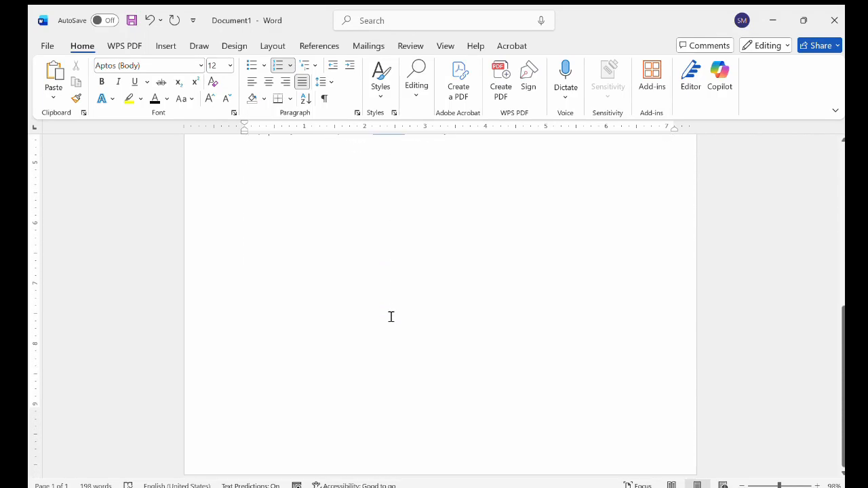
{"action": "left_click", "coordinate": [31, 409]}
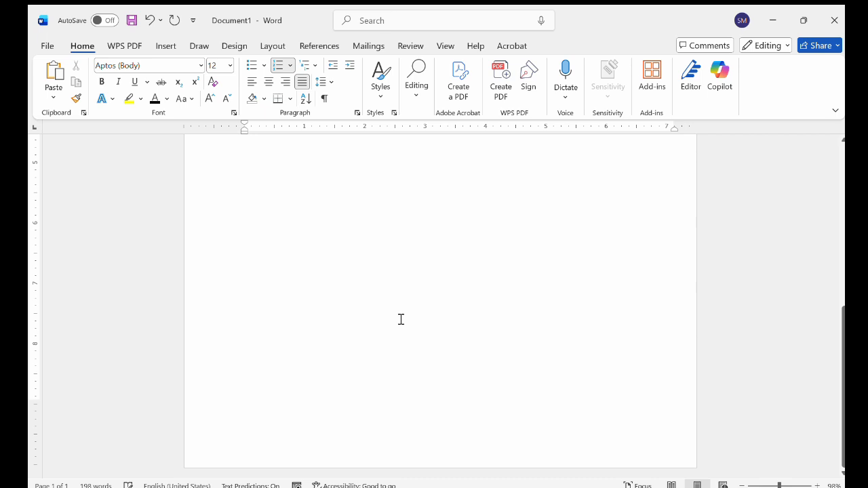
{"action": "scroll", "coordinate": [401, 319], "scroll_direction": "up", "scroll_amount": 6}
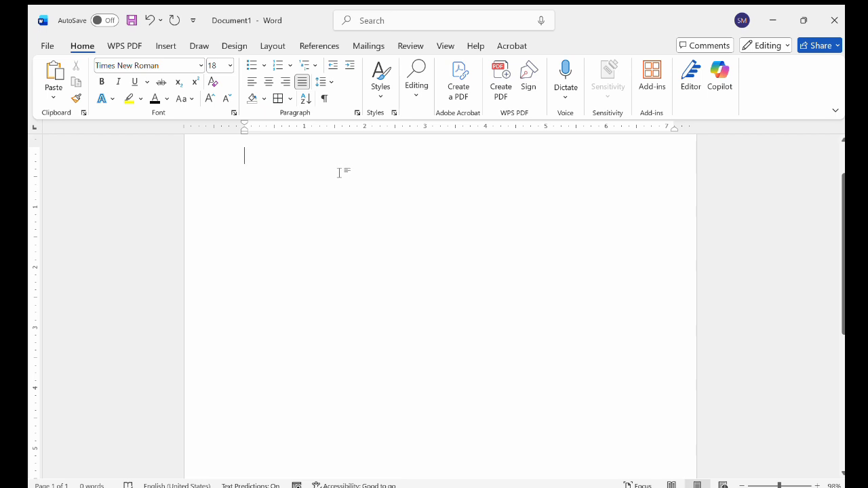
Type the heading TRENDING TECHNOLOGY at the top of the blank document
{"action": "type", "text": "TRE"}
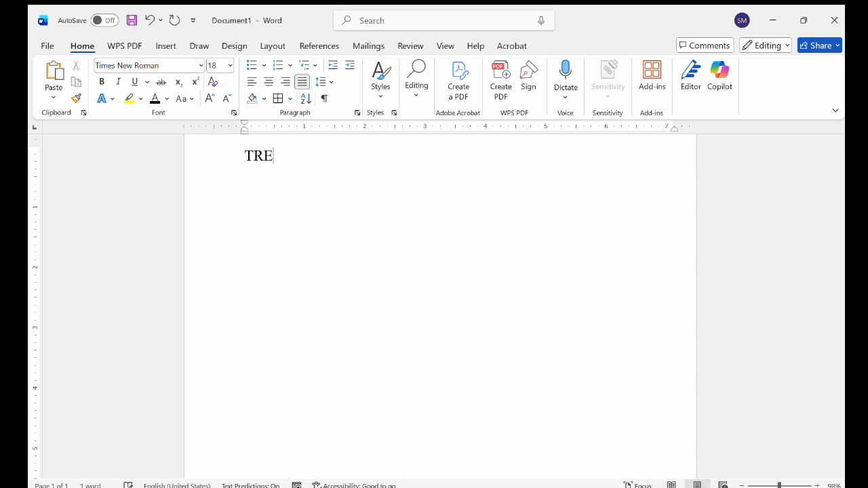
{"action": "type", "text": "NDING TECHNO"}
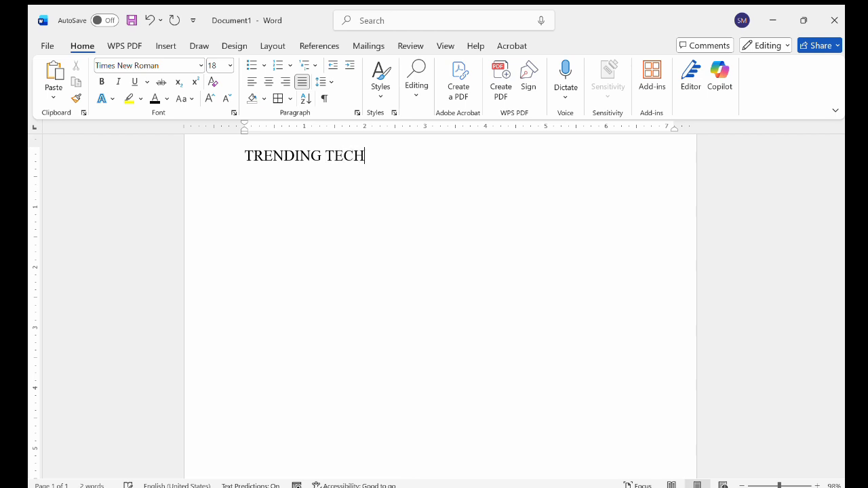
{"action": "type", "text": "OGY"}
Select the heading and grow its font size to 22
{"action": "triple_click", "coordinate": [378, 155]}
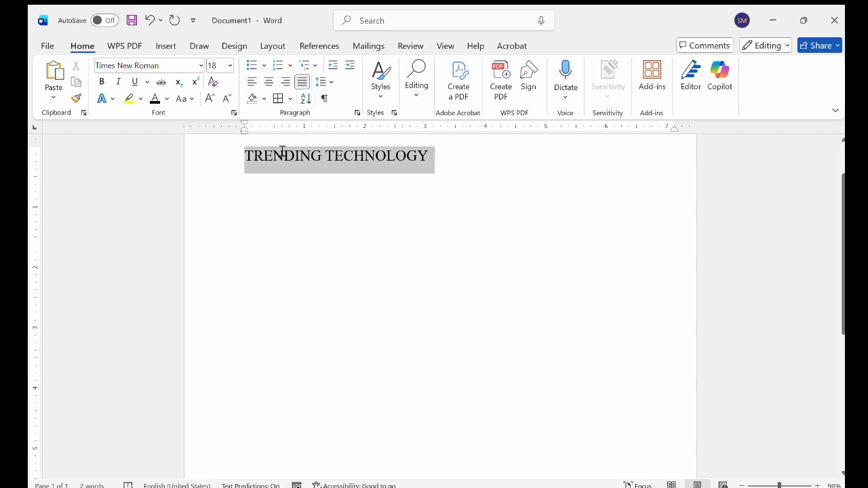
{"action": "left_click", "coordinate": [210, 99]}
{"action": "left_click", "coordinate": [209, 98]}
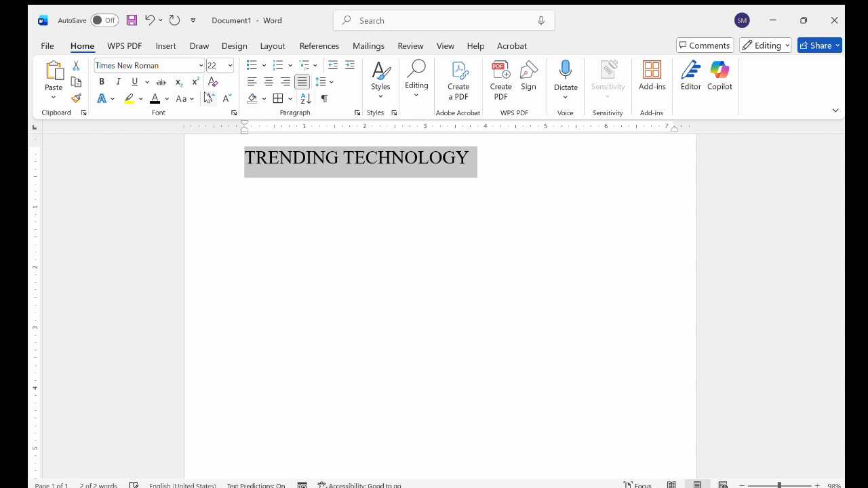
Make the TRENDING TECHNOLOGY heading bold and start a new paragraph below it
{"action": "left_click", "coordinate": [102, 82]}
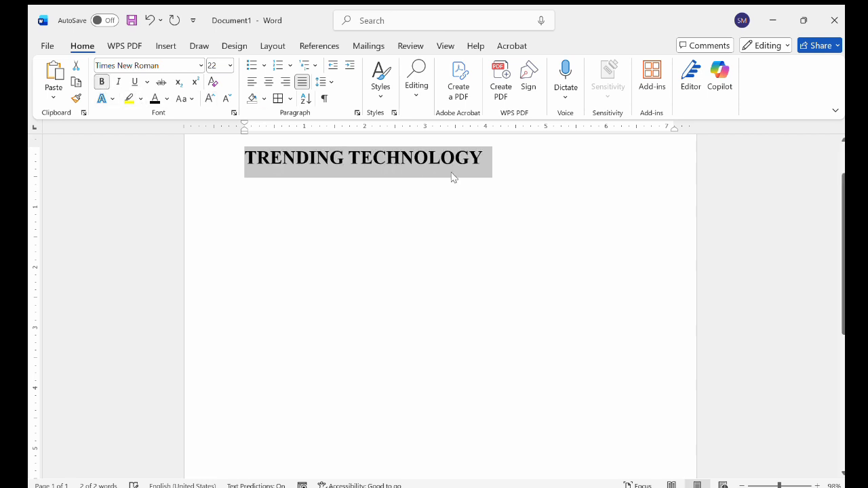
{"action": "left_click", "coordinate": [502, 144]}
{"action": "key", "text": "Return"}
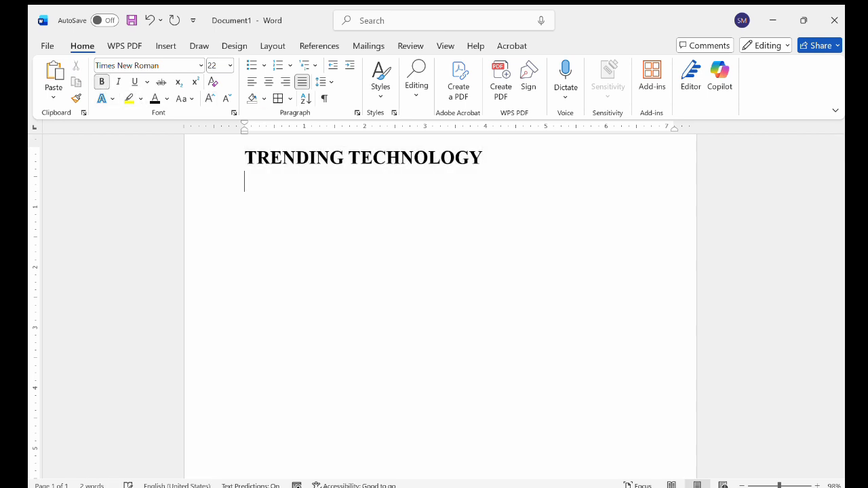
Start a numbered list below the heading, align its indents with the margin, and dictate the numbered paragraphs
{"action": "type", "text": "1."}
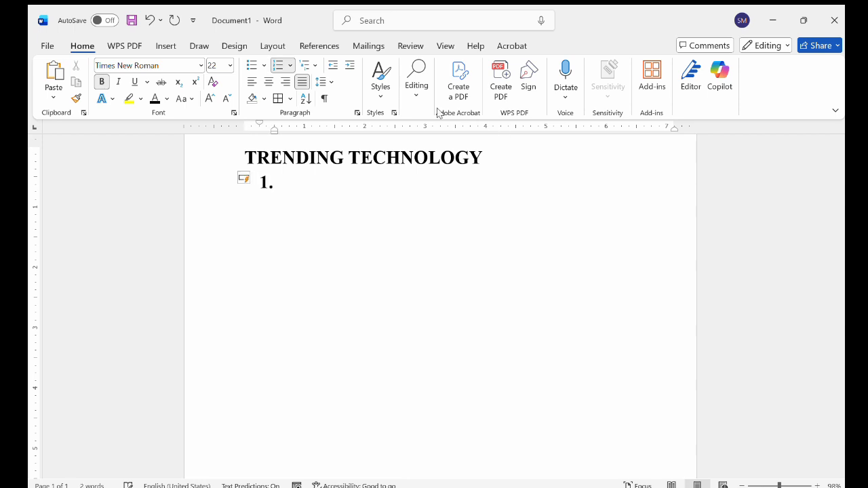
{"action": "left_click_drag", "start_coordinate": [274, 131], "coordinate": [244, 132]}
{"action": "left_click_drag", "start_coordinate": [227, 124], "coordinate": [240, 122]}
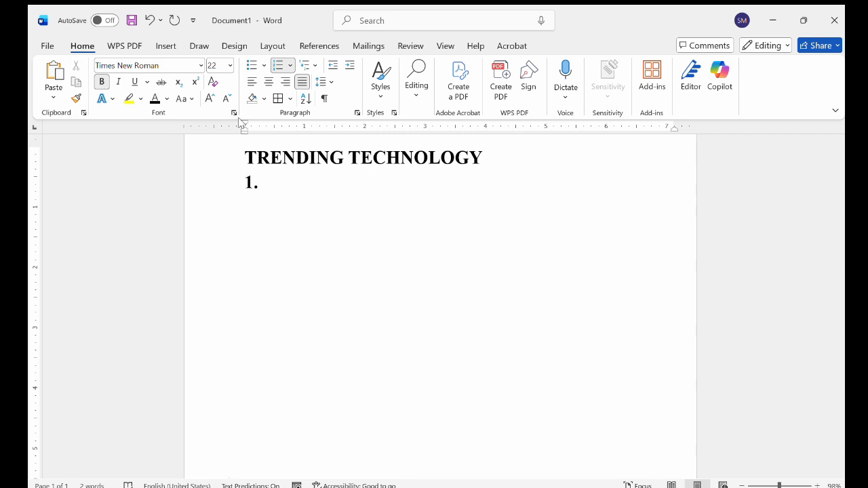
{"action": "left_click", "coordinate": [563, 81]}
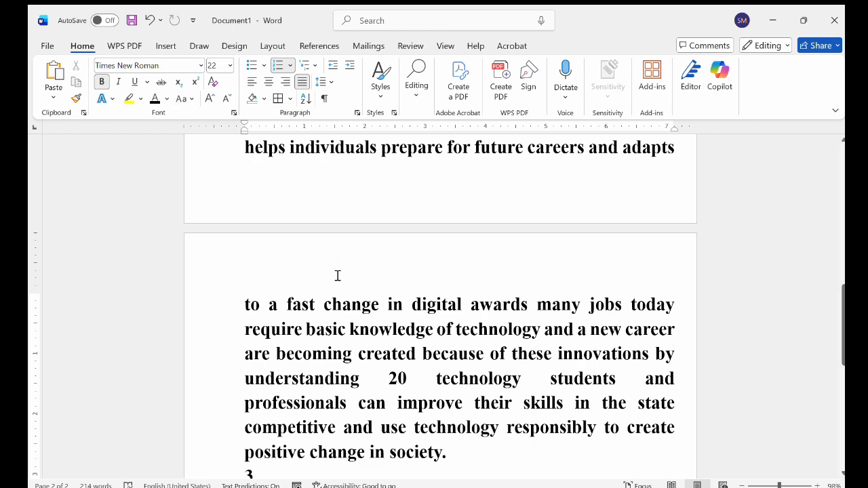
Select the whole document and shrink its font size to 16
{"action": "key", "text": "ctrl+a"}
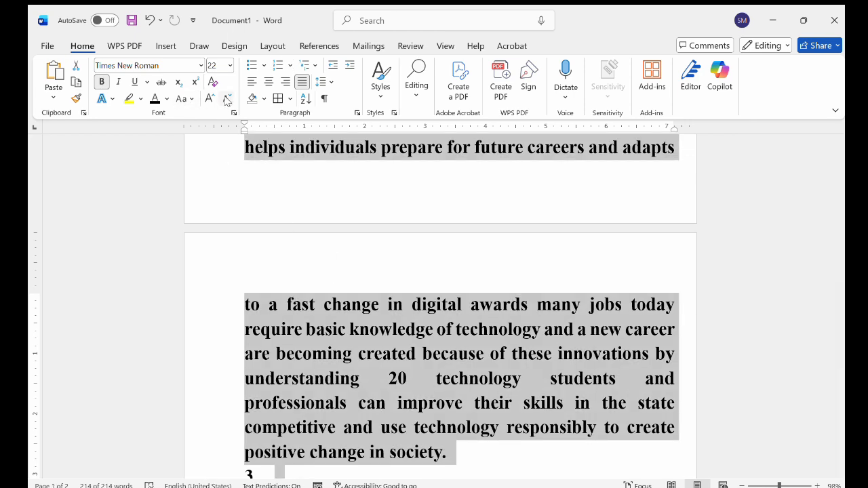
{"action": "left_click", "coordinate": [227, 99]}
{"action": "left_click", "coordinate": [228, 99]}
{"action": "left_click", "coordinate": [227, 99]}
{"action": "left_click", "coordinate": [384, 319]}
{"action": "scroll", "coordinate": [384, 318], "scroll_direction": "up", "scroll_amount": 5}
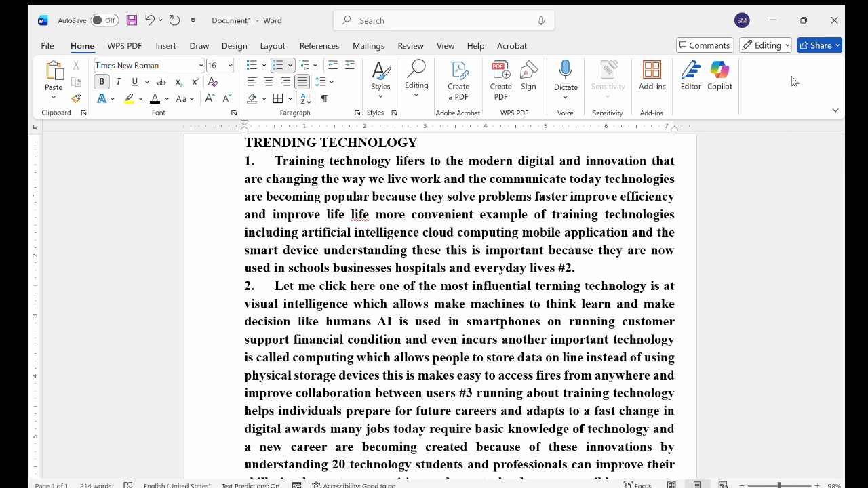
{"action": "scroll", "coordinate": [432, 293], "scroll_direction": "up", "scroll_amount": 2}
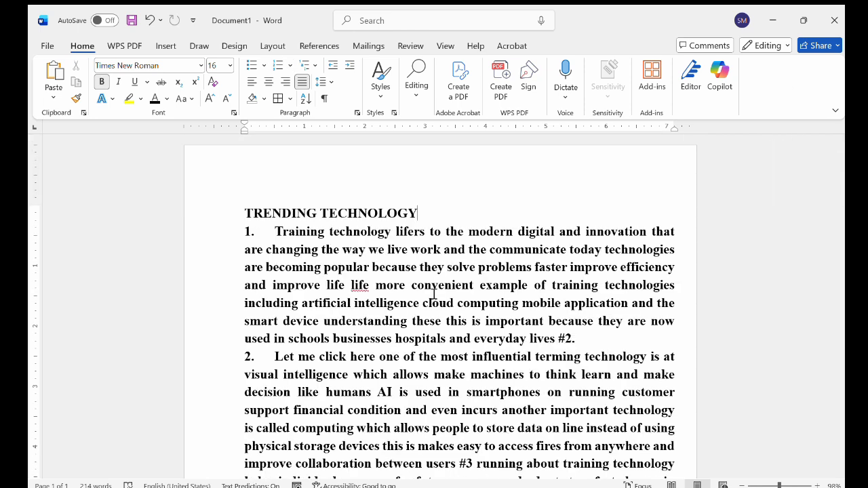
{"action": "scroll", "coordinate": [433, 293], "scroll_direction": "down", "scroll_amount": 2}
{"action": "scroll", "coordinate": [433, 293], "scroll_direction": "up", "scroll_amount": 2}
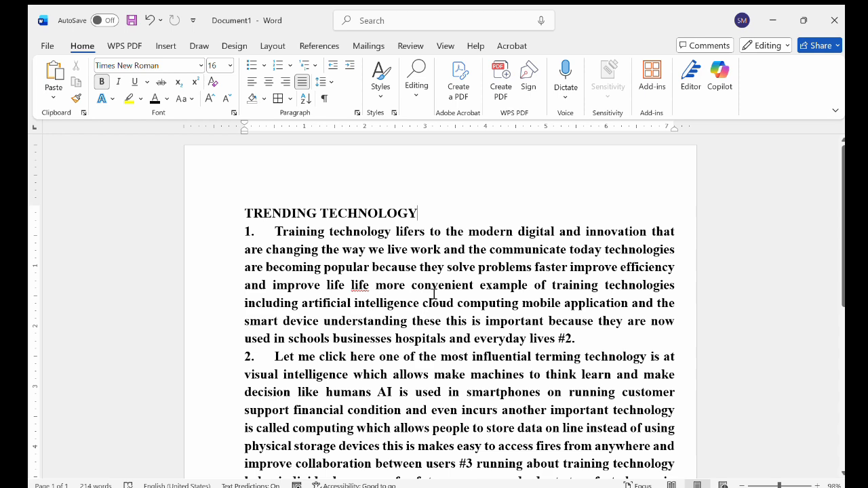
Delete all the document text and type a few test characters
{"action": "key", "text": "ctrl+a"}
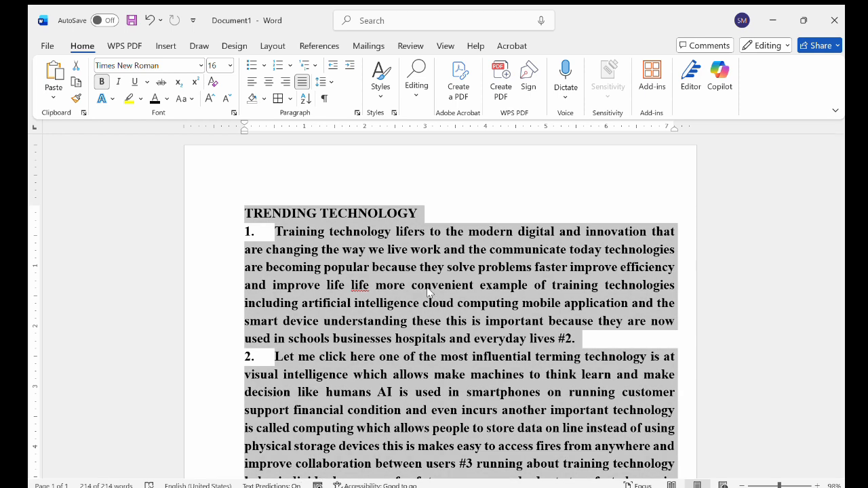
{"action": "key", "text": "BackSpace"}
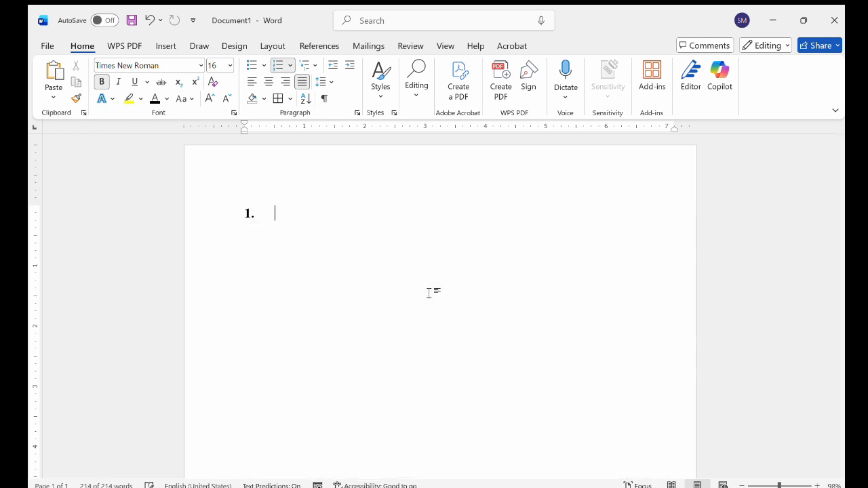
{"action": "key", "text": "BackSpace"}
{"action": "key", "text": "BackSpace"}
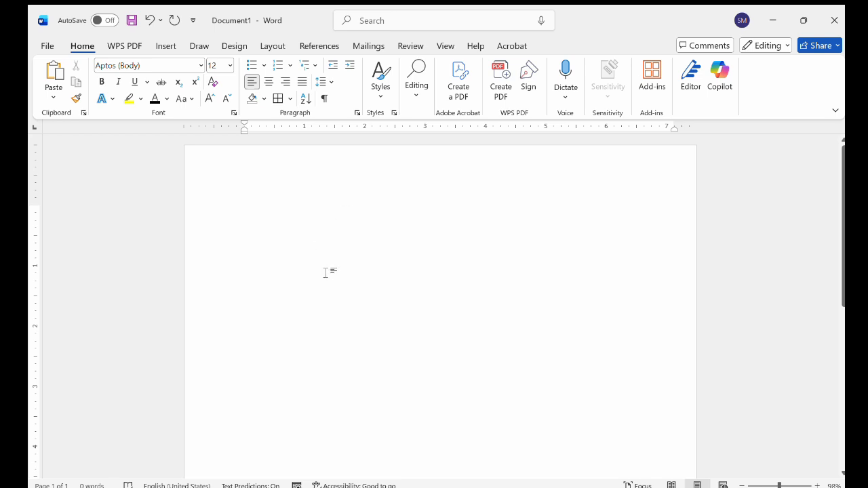
{"action": "type", "text": "HHHHH"}
{"action": "key", "text": "BackSpace"}
{"action": "key", "text": "BackSpace"}
{"action": "key", "text": "BackSpace"}
{"action": "key", "text": "BackSpace"}
{"action": "key", "text": "BackSpace"}
{"action": "left_click", "coordinate": [40, 45]}
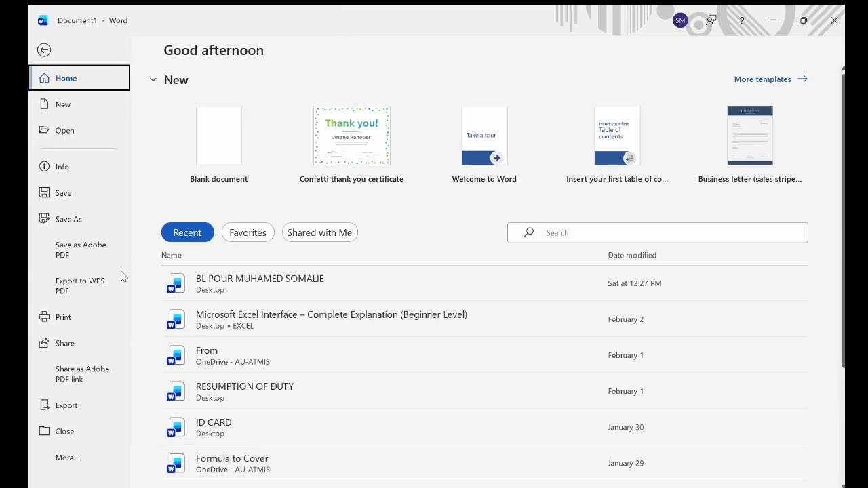
{"action": "left_click", "coordinate": [43, 50]}
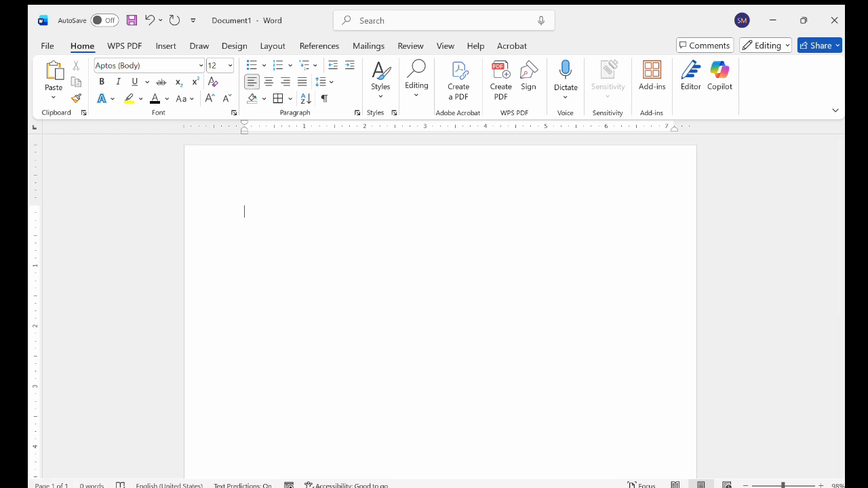
{"action": "scroll", "coordinate": [283, 328], "scroll_direction": "down", "scroll_amount": 2}
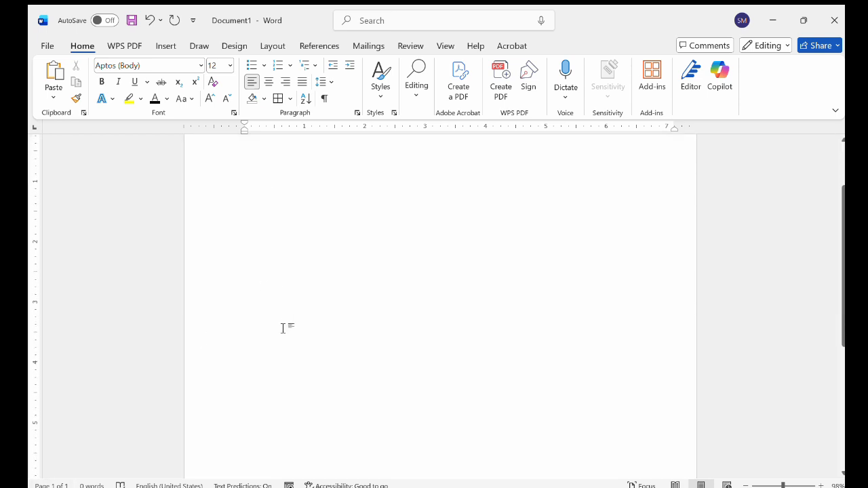
{"action": "scroll", "coordinate": [283, 329], "scroll_direction": "up", "scroll_amount": 2}
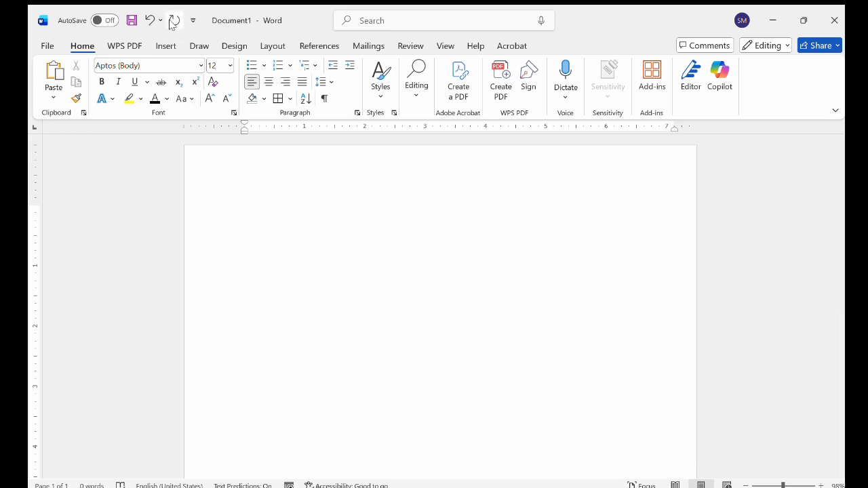
Undo the recent edits to restore the deleted document text
{"action": "left_click", "coordinate": [150, 20]}
{"action": "left_click", "coordinate": [149, 20]}
{"action": "left_click", "coordinate": [149, 20]}
{"action": "left_click", "coordinate": [149, 20]}
{"action": "left_click", "coordinate": [149, 21]}
{"action": "left_click", "coordinate": [149, 20]}
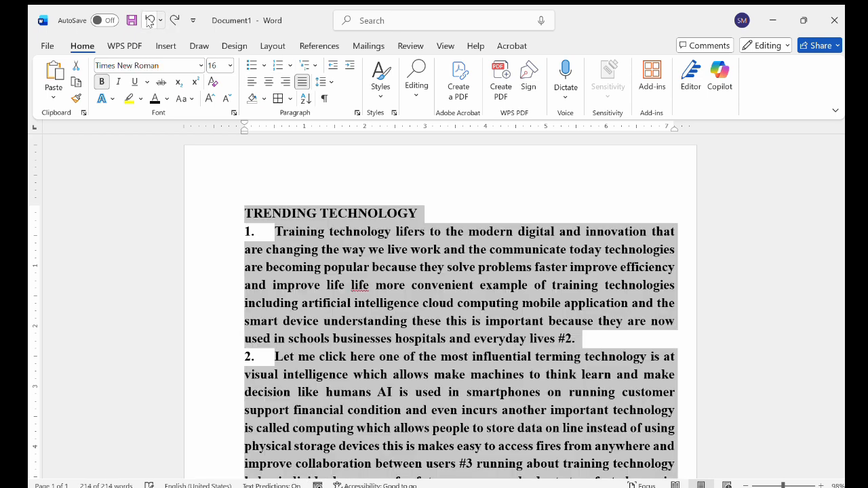
Insert three blank lines between the heading and the first numbered paragraph
{"action": "left_click", "coordinate": [421, 211]}
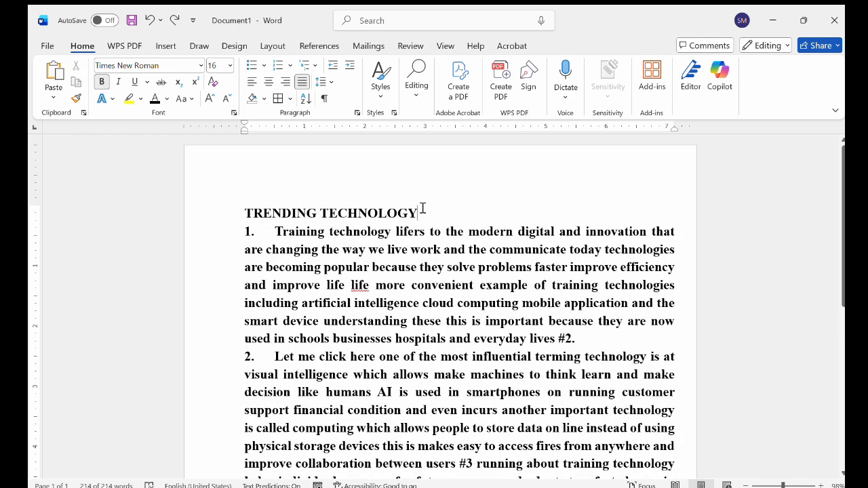
{"action": "key", "text": "Return"}
{"action": "key", "text": "Return"}
{"action": "key", "text": "Return"}
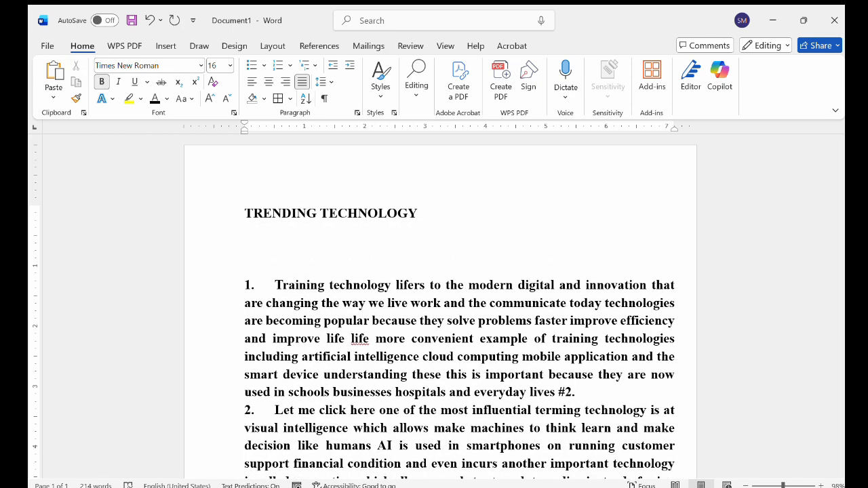
Insert a Trending Technology picture in the blank space below the heading
{"action": "left_click", "coordinate": [163, 48]}
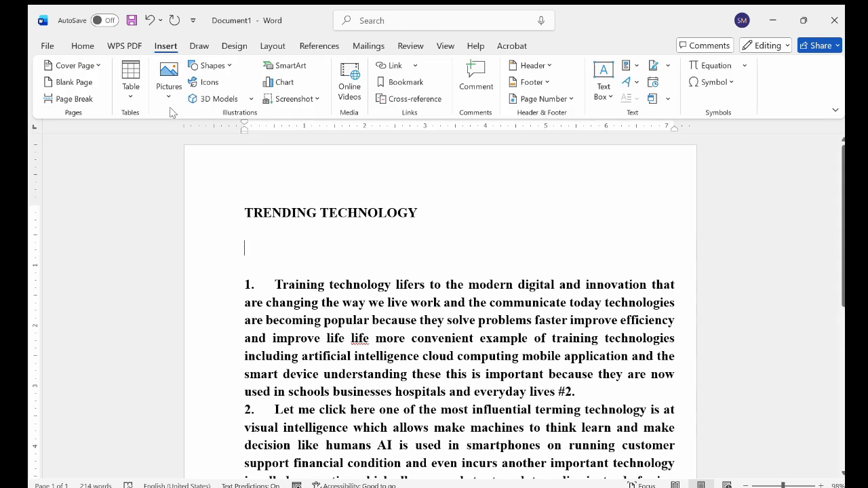
{"action": "left_click", "coordinate": [205, 137]}
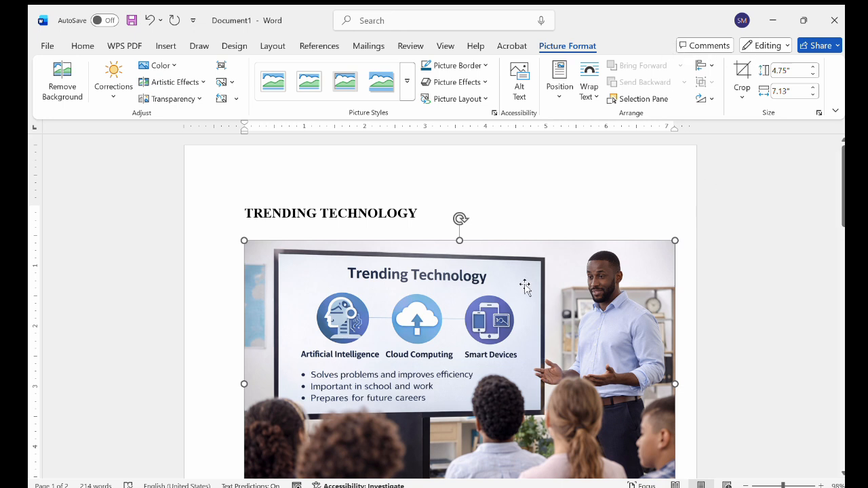
{"action": "scroll", "coordinate": [526, 287], "scroll_direction": "down", "scroll_amount": 2}
{"action": "scroll", "coordinate": [525, 287], "scroll_direction": "up", "scroll_amount": 1}
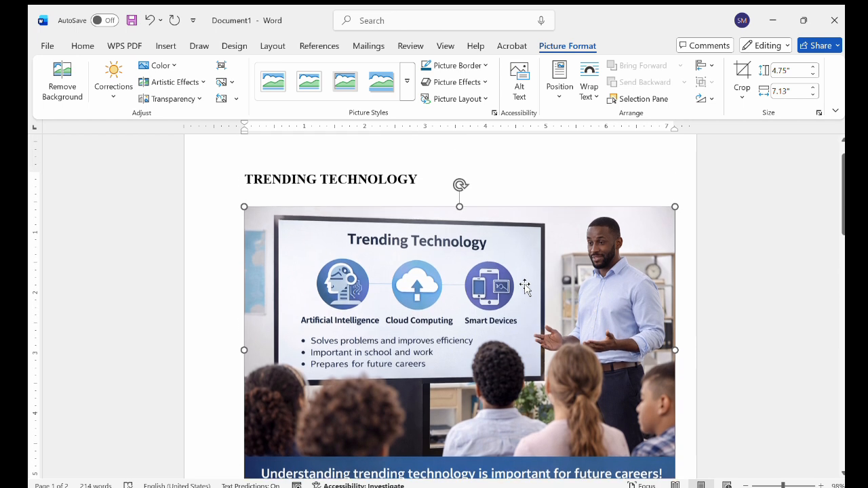